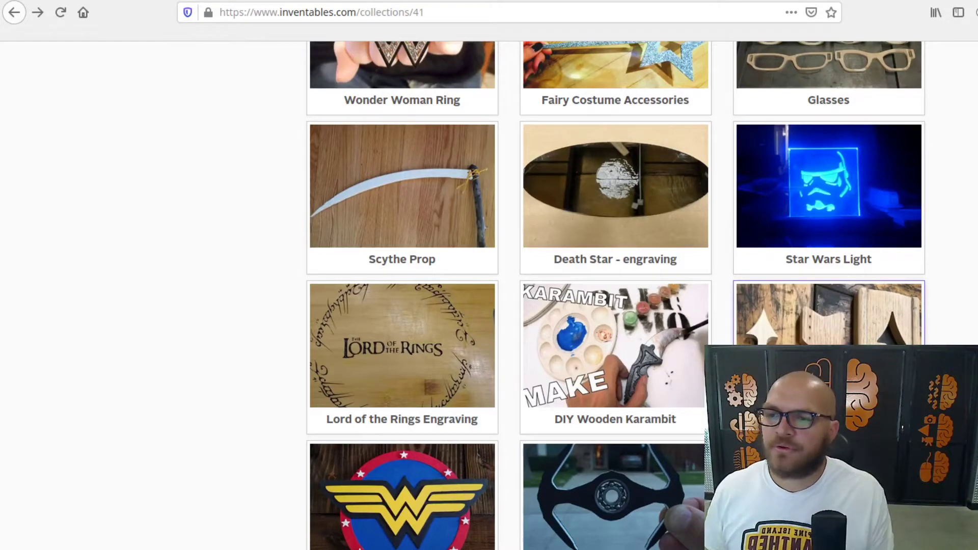
- Open the Wooden Arrows project from the collection and examine its photo and project details
scroll(816, 306, down, 2)
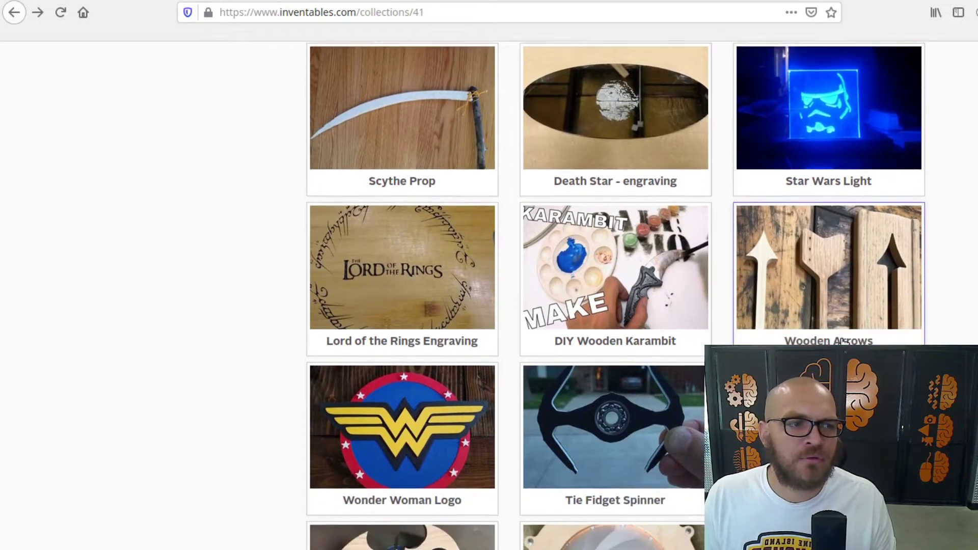
scroll(843, 342, down, 3)
click(816, 153)
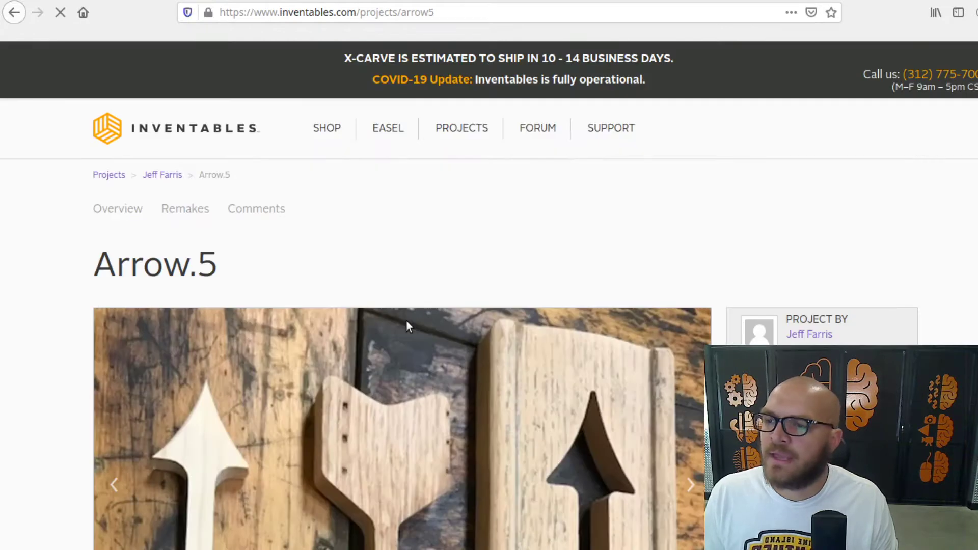
scroll(407, 321, down, 5)
scroll(357, 300, up, 2)
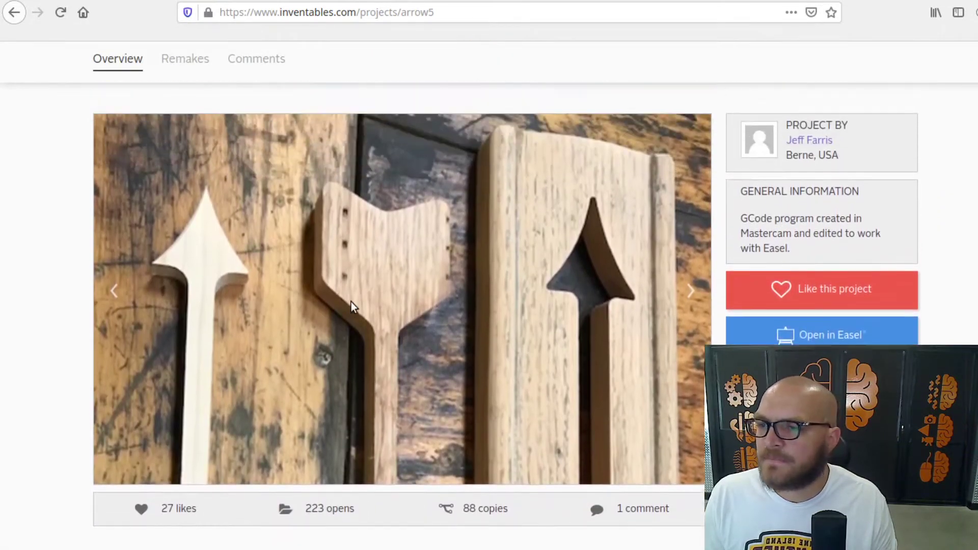
scroll(351, 302, up, 1)
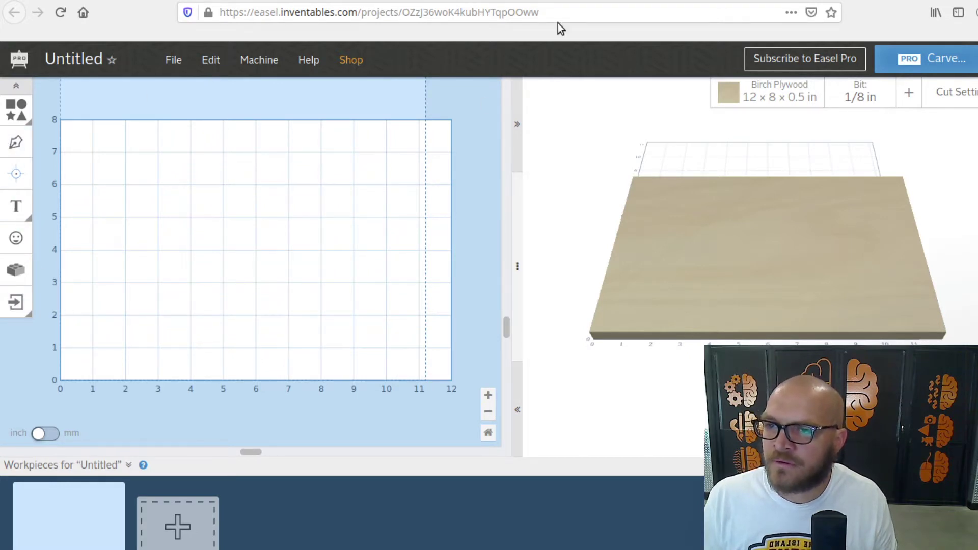
- Add a triangle to the workpiece and move it to the upper-left area as the arrowhead
click(16, 310)
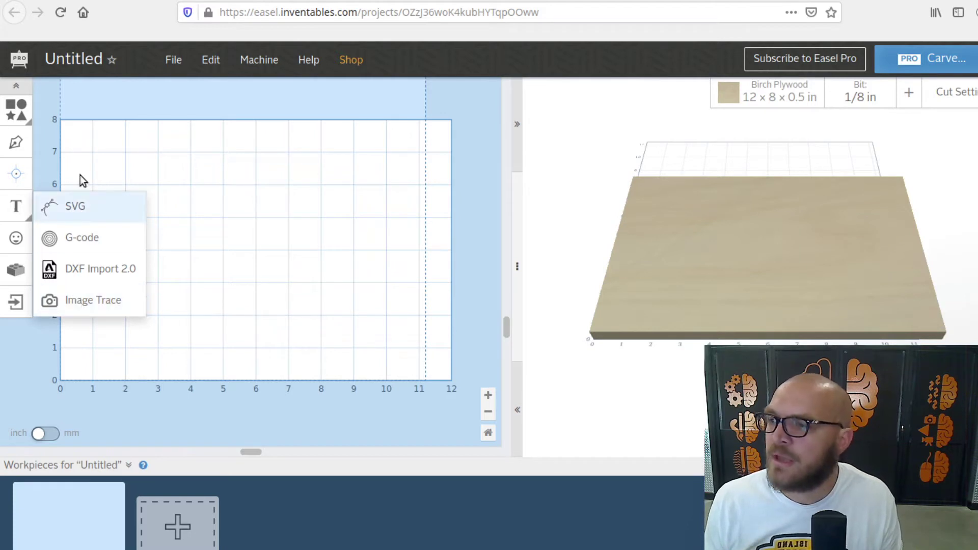
click(16, 110)
click(113, 111)
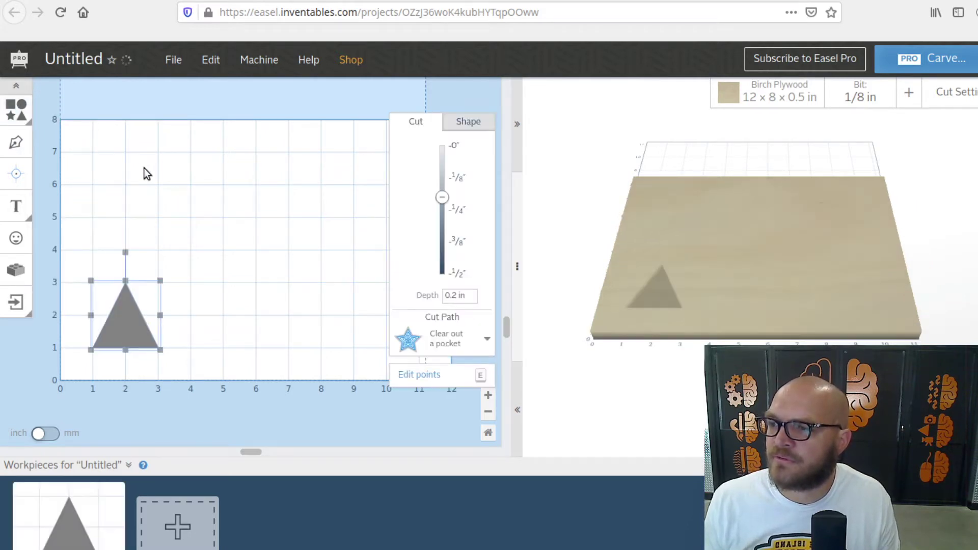
drag(135, 329, 123, 187)
- Add a square as the arrow's shaft, place it directly below the triangle, and resize it to about 1 in wide and 4 in long
click(10, 109)
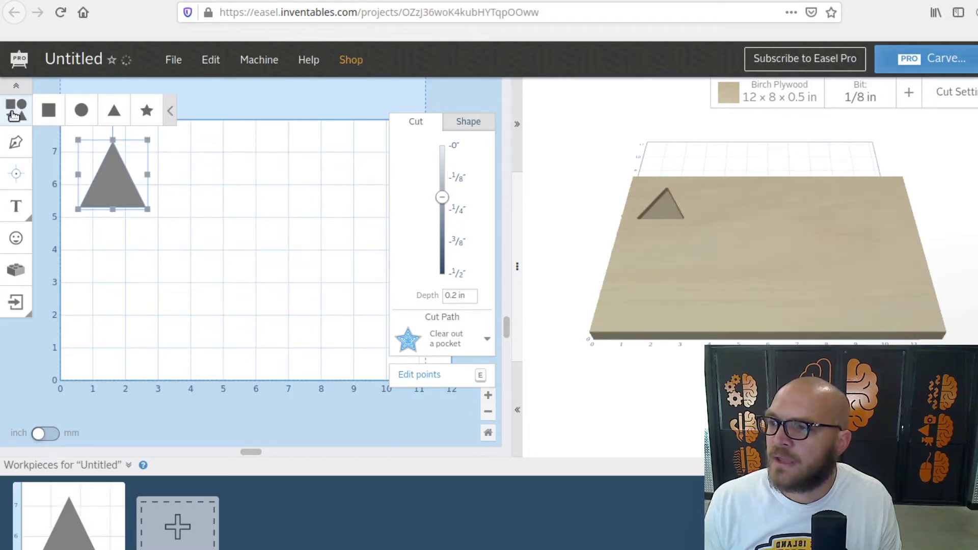
click(48, 109)
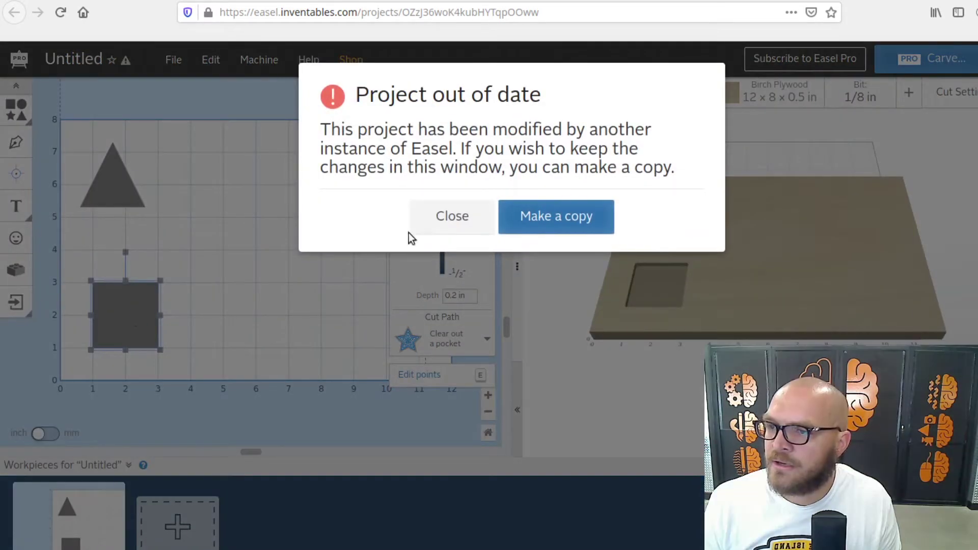
click(458, 217)
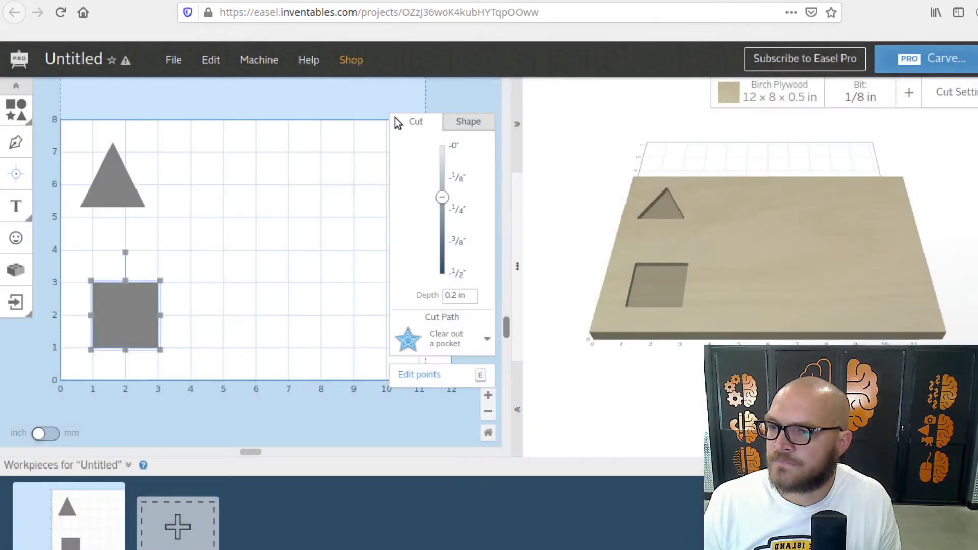
drag(141, 301, 124, 235)
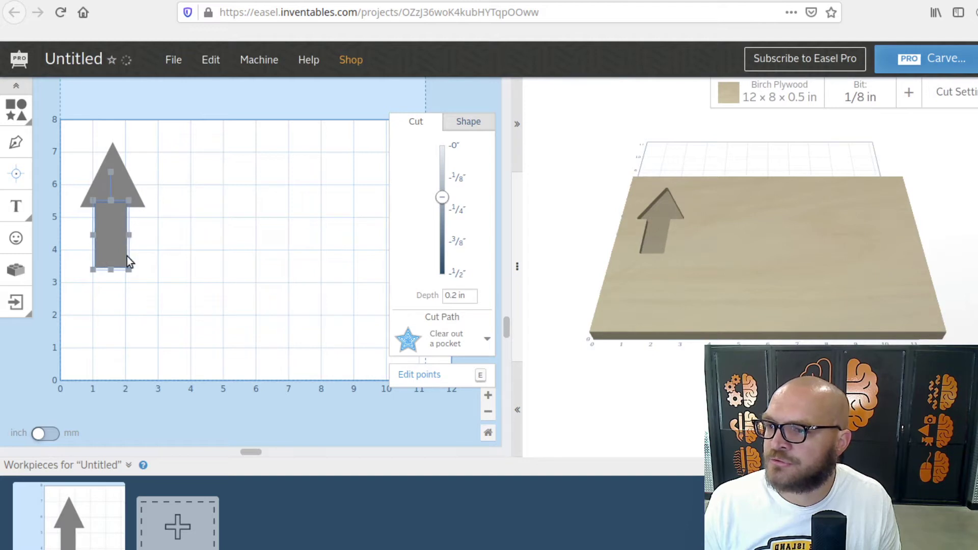
drag(110, 269, 112, 328)
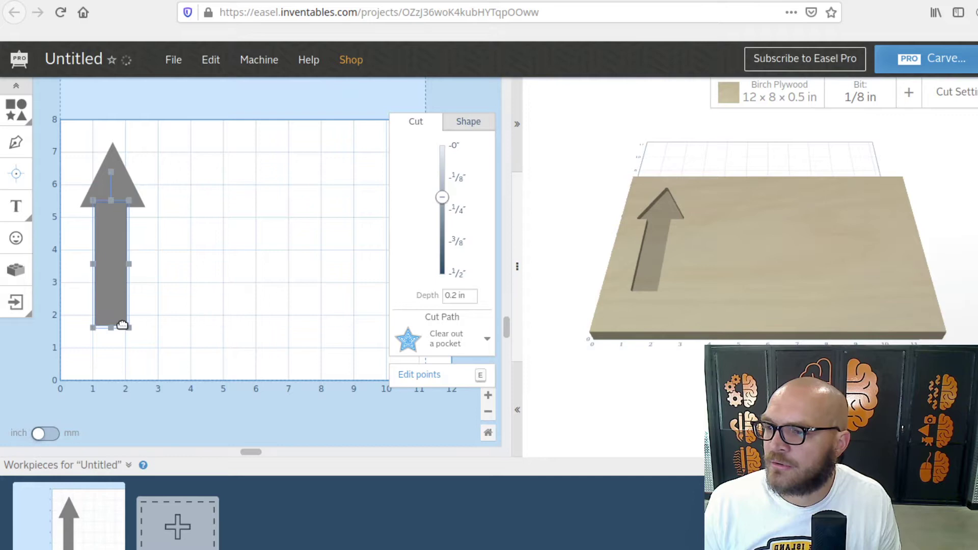
drag(110, 239, 110, 243)
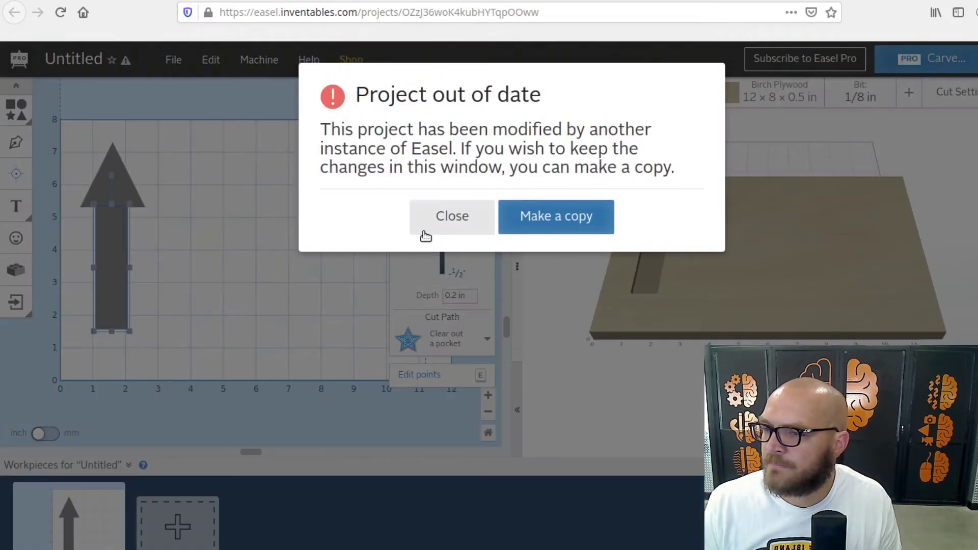
- Keep the changes in a copy of the project and narrow the arrow's shaft to about 0.5 in wide
click(425, 230)
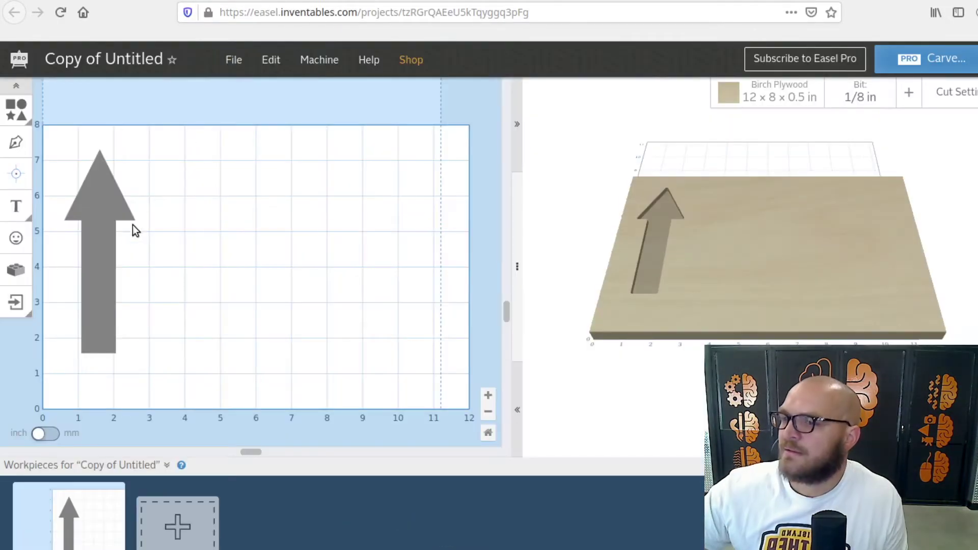
click(107, 259)
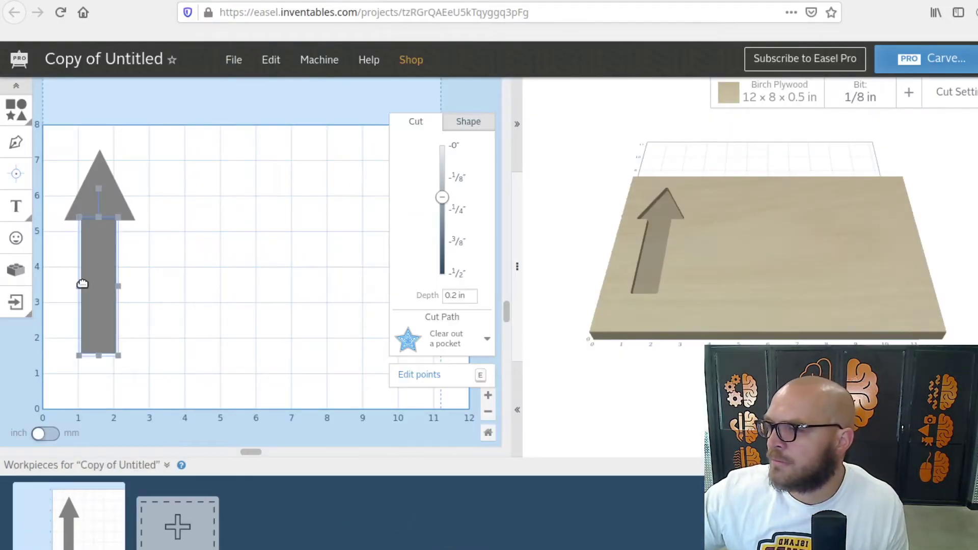
drag(85, 286, 97, 301)
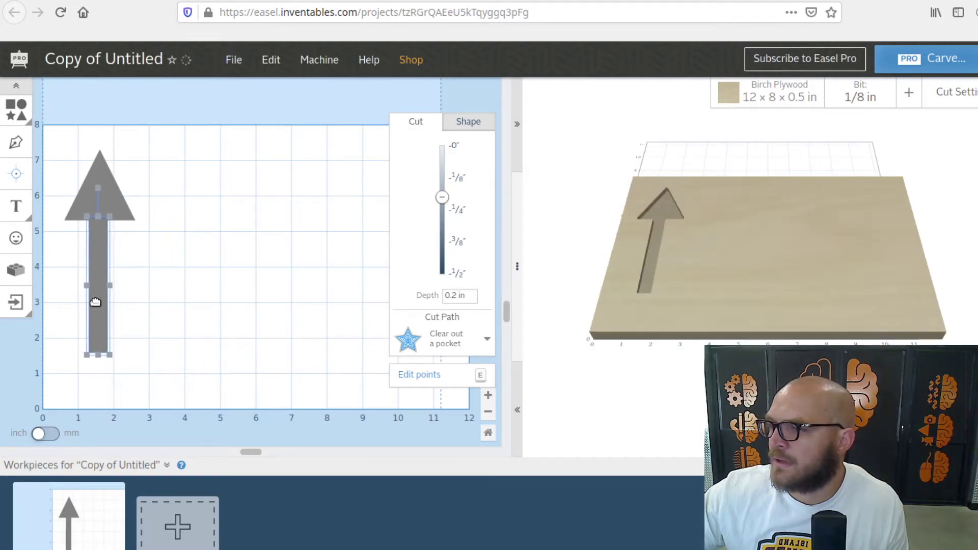
- Add a star and move it over the lower end of the arrow's shaft
click(19, 116)
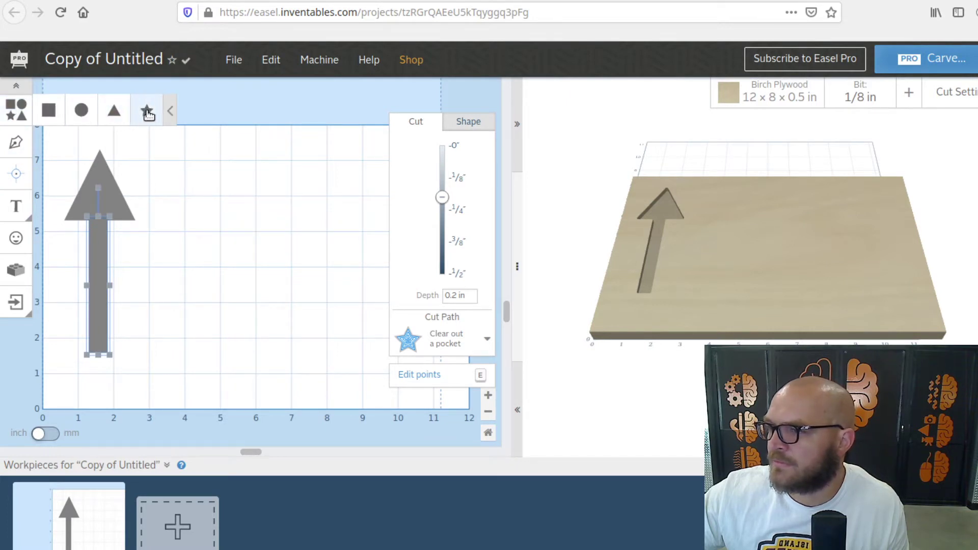
click(146, 110)
drag(115, 362, 95, 353)
- Delete the star's left and right tip points to shape it into the arrow's fletching
double_click(96, 337)
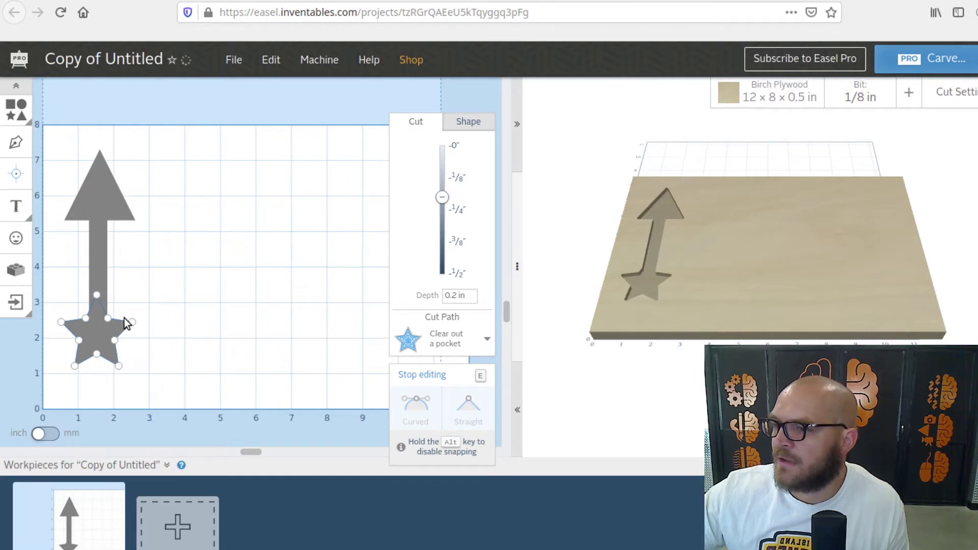
click(132, 322)
key(Delete)
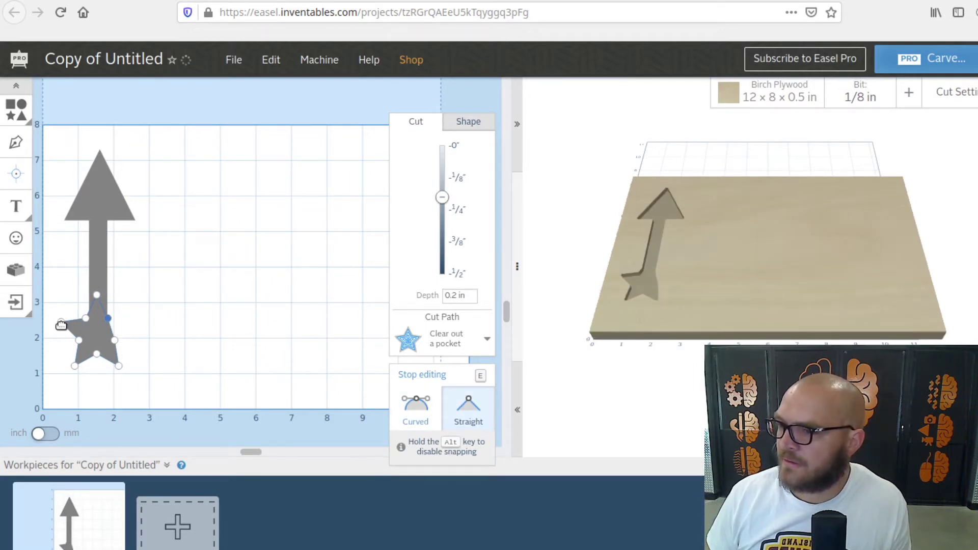
key(e)
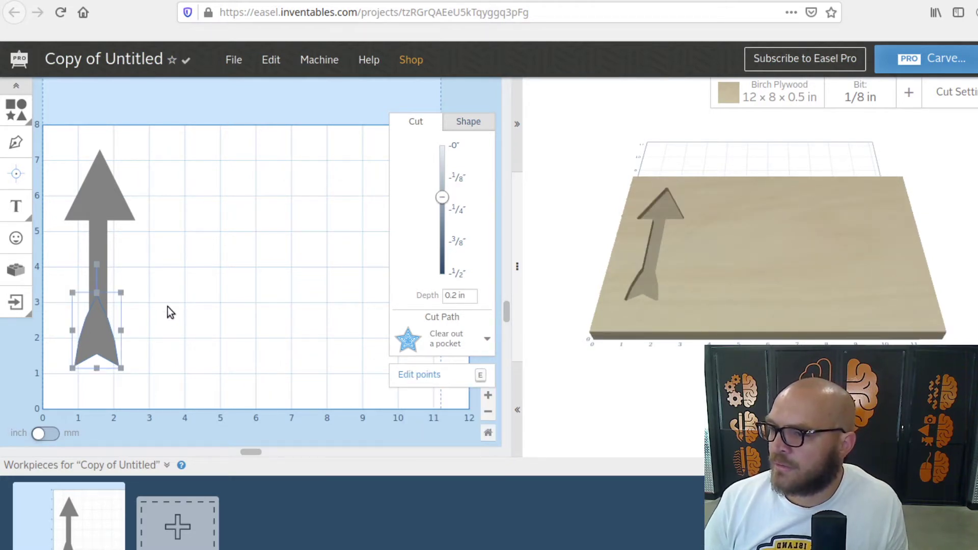
- Shift the shaft and the fletching slightly to the right beneath the arrowhead
click(175, 270)
drag(94, 244, 100, 237)
drag(90, 340, 94, 345)
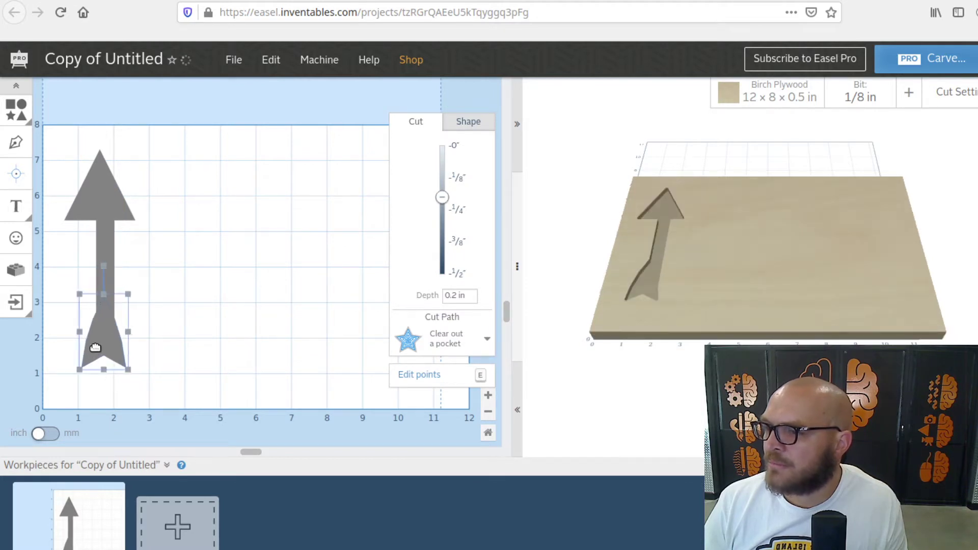
click(219, 305)
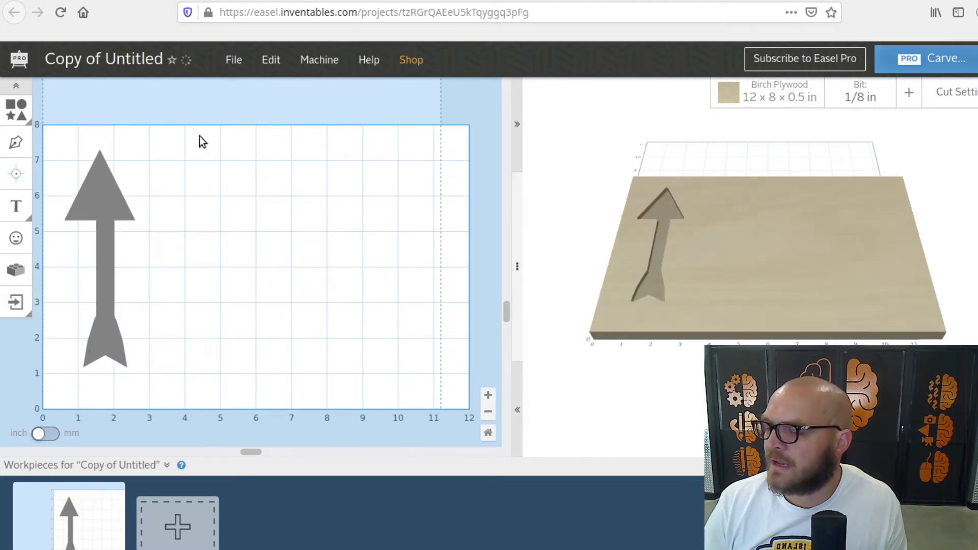
- Try left and right alignment on the three arrow shapes, and finish by centring them horizontally on one another
drag(197, 127, 48, 389)
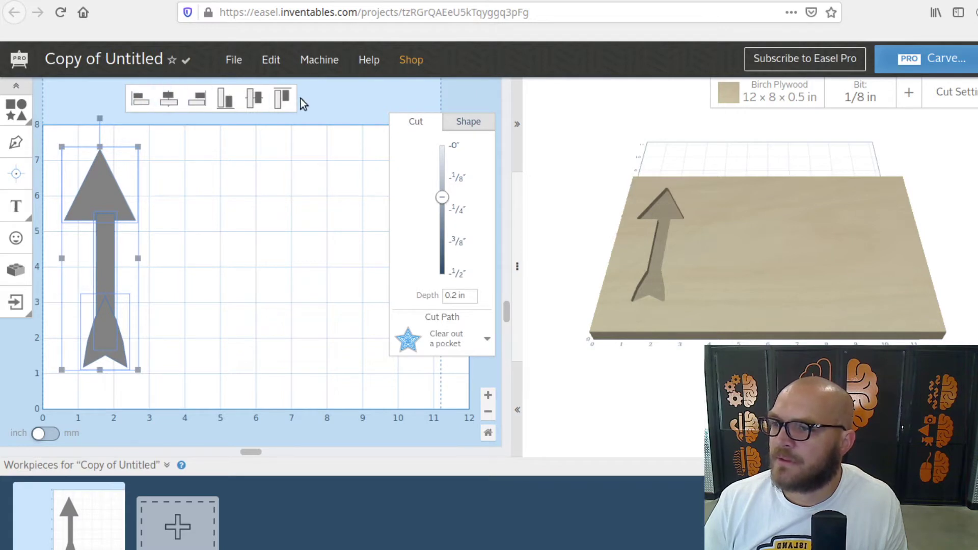
click(139, 101)
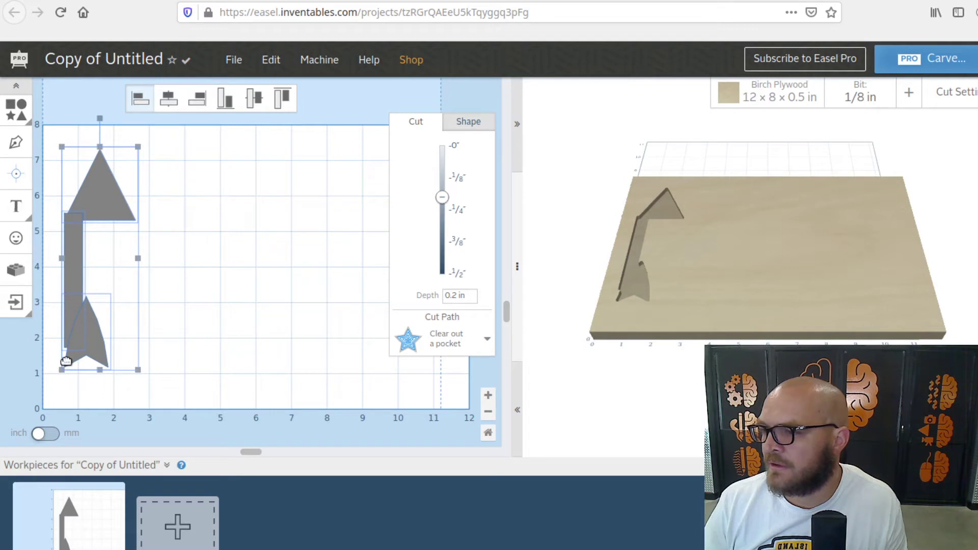
click(197, 100)
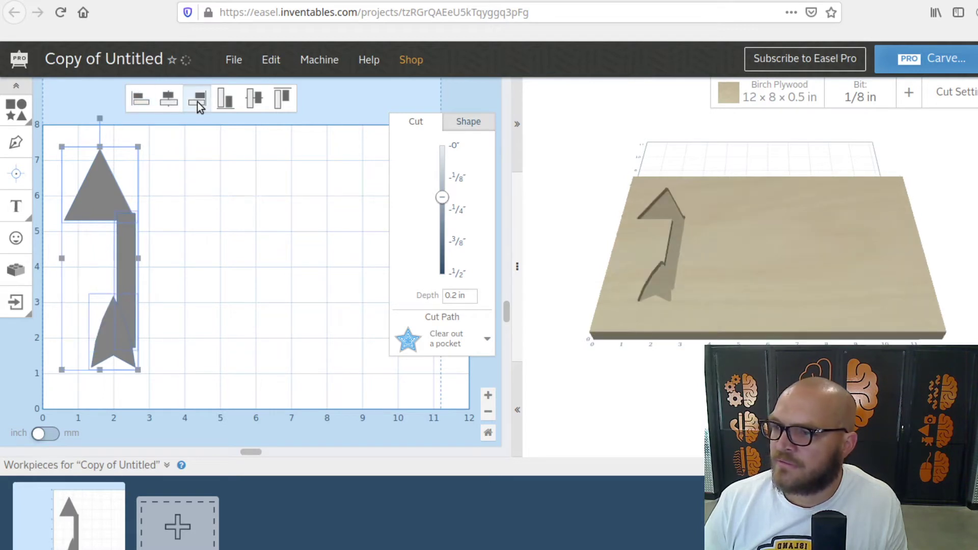
click(168, 100)
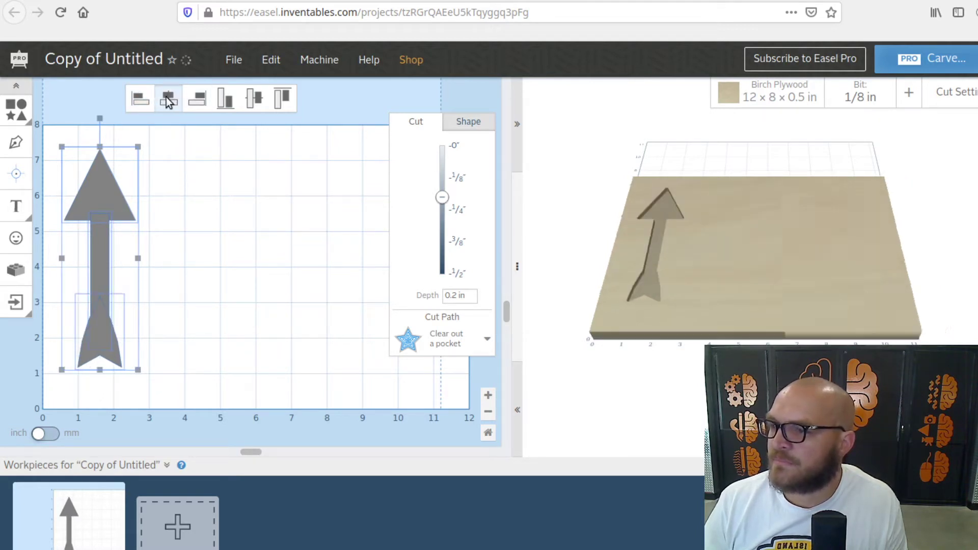
click(287, 272)
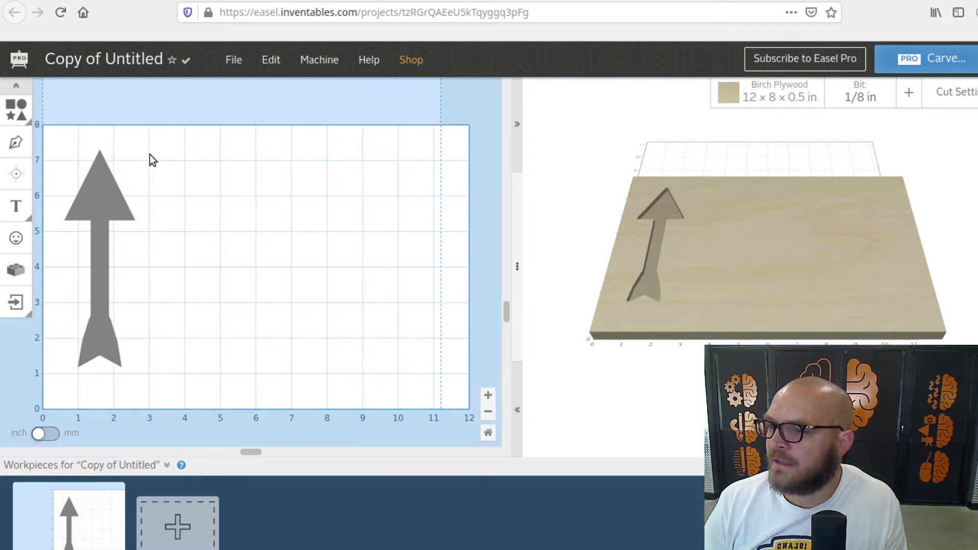
- Try the bottom, vertical-centre and top alignments on all three arrow shapes
drag(150, 154, 94, 379)
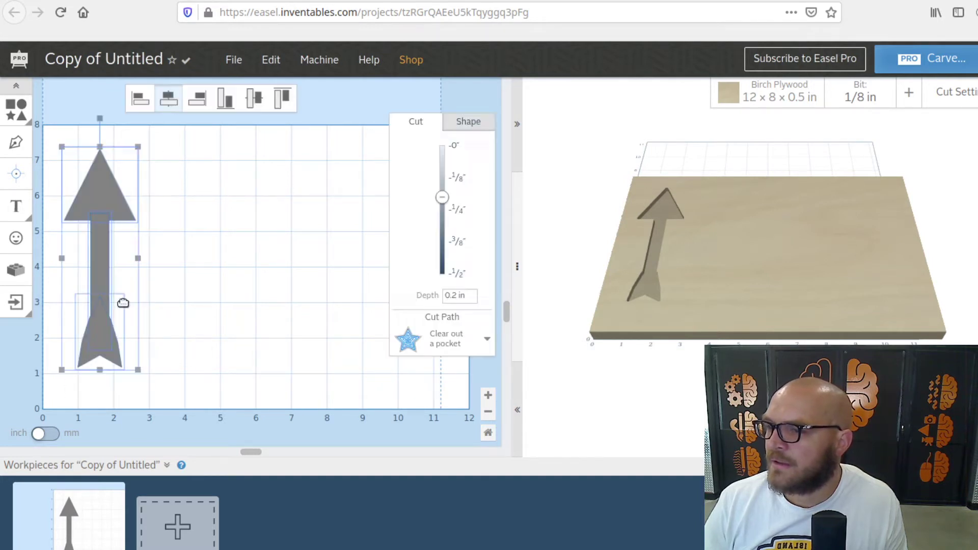
click(227, 100)
click(254, 100)
click(282, 100)
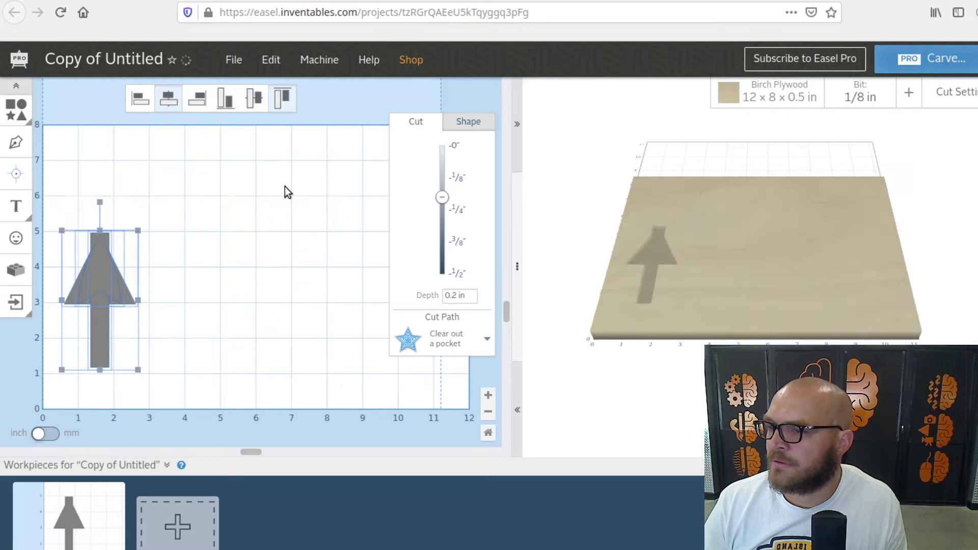
click(270, 244)
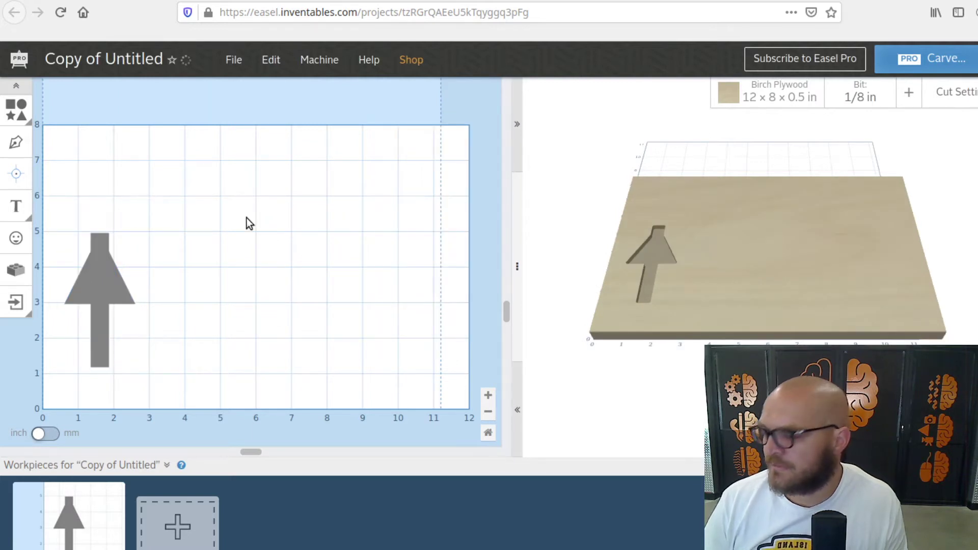
- Undo the bottom, vertical-centre and top alignments of the arrow shapes
click(265, 59)
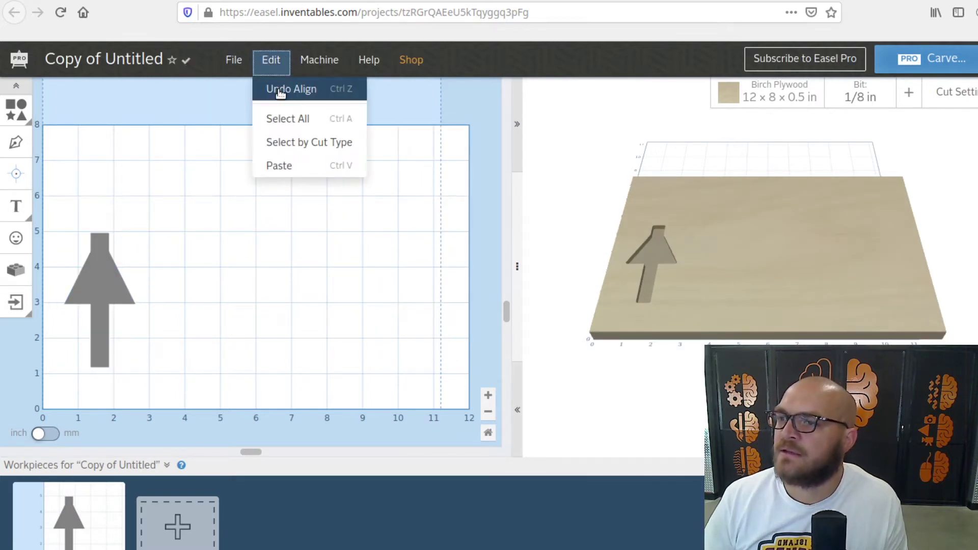
click(279, 91)
click(279, 64)
click(280, 87)
click(283, 68)
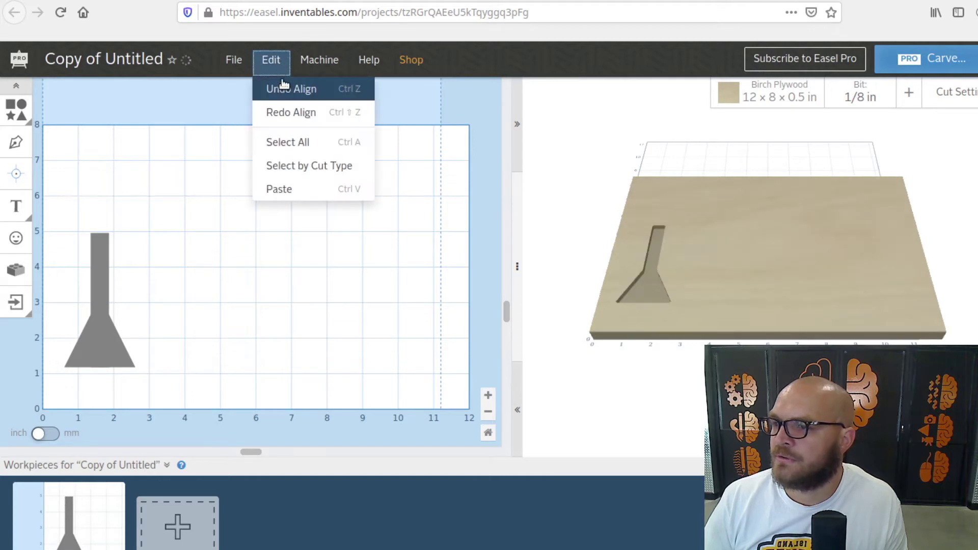
click(283, 88)
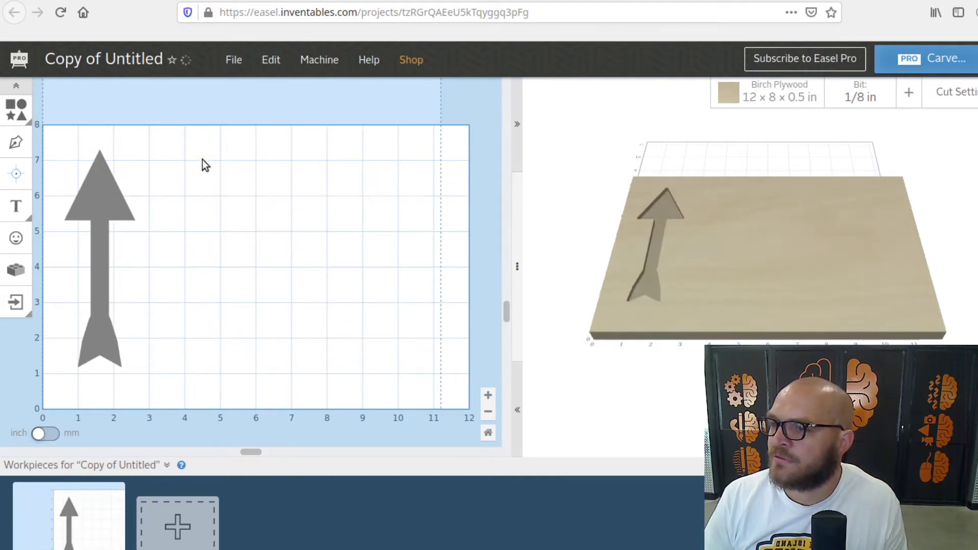
- Set the cut path of all three arrow shapes to Cut on shape path
drag(198, 140, 55, 400)
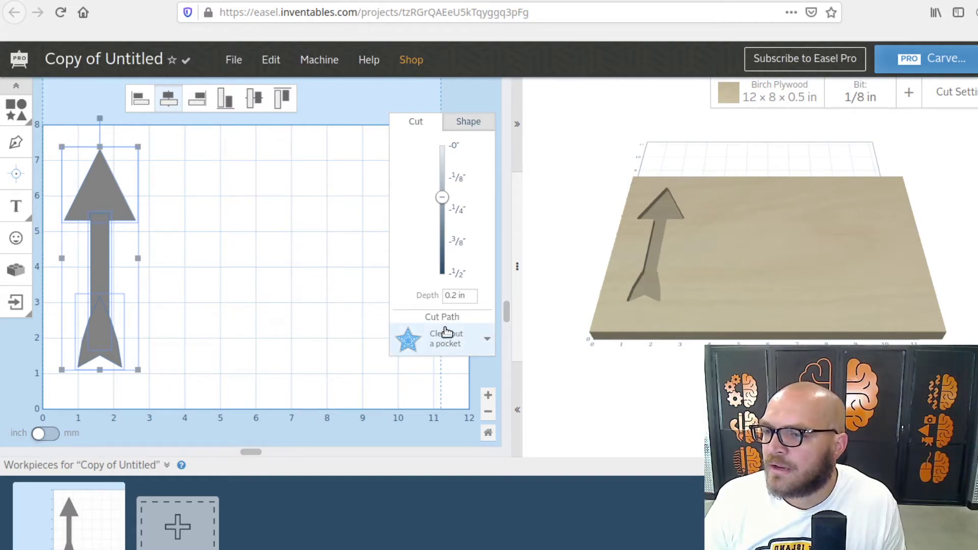
click(462, 338)
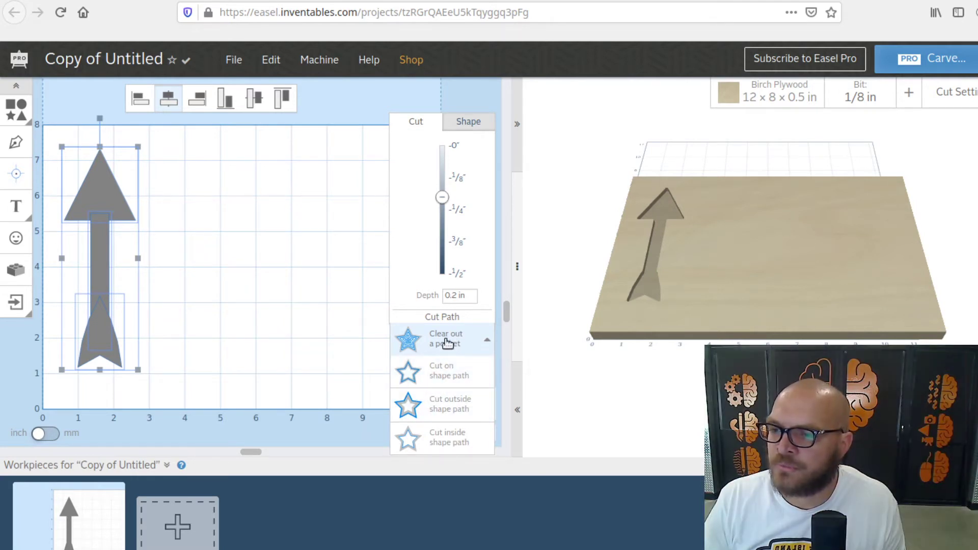
click(421, 375)
click(187, 319)
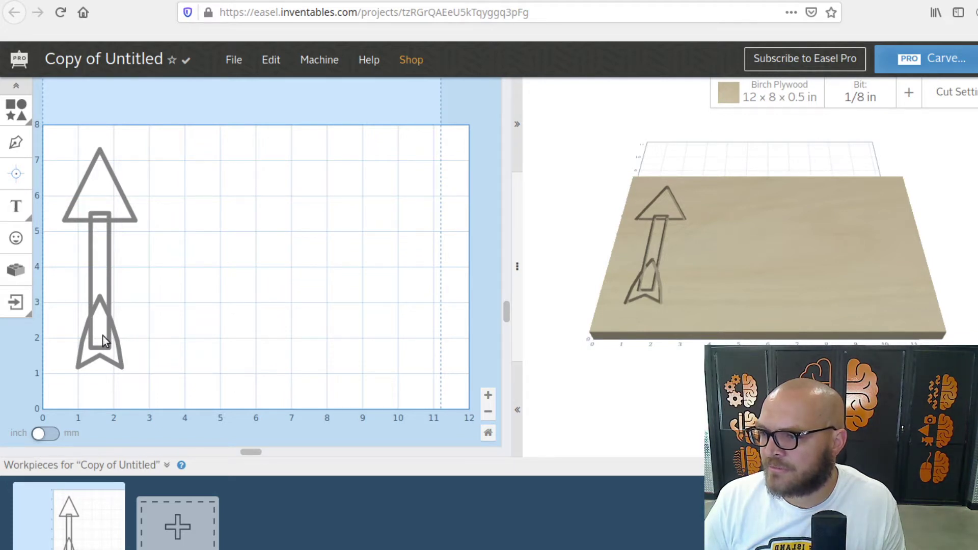
- Combine the three aligned arrow shapes into one continuous outline
drag(177, 138, 59, 390)
drag(178, 138, 53, 381)
click(270, 61)
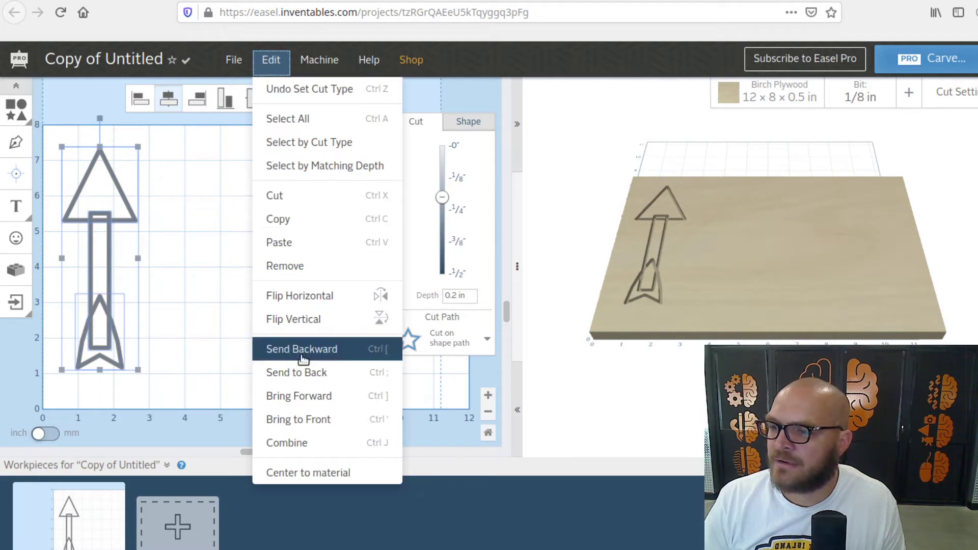
click(305, 442)
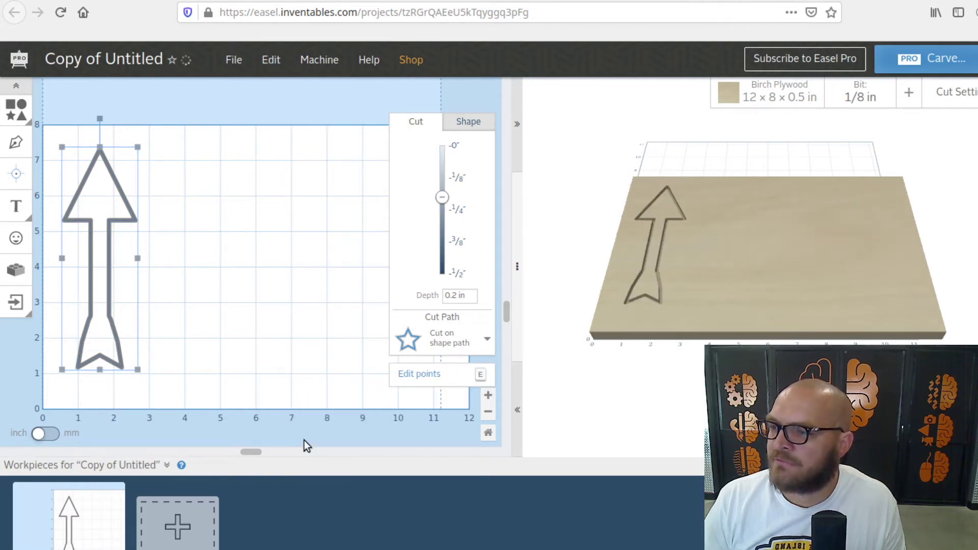
click(201, 262)
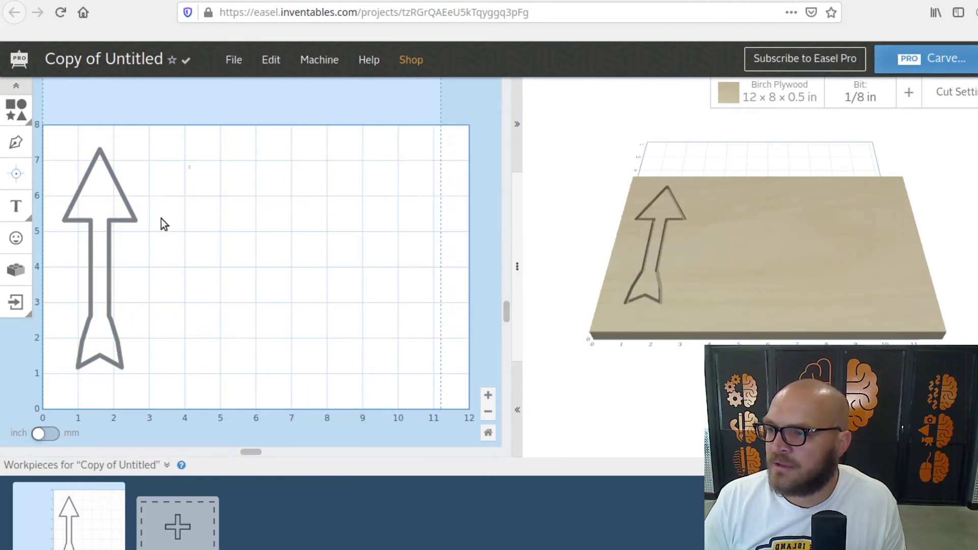
drag(190, 163, 62, 375)
- Add a circle beside the arrow and enlarge it to form the base of a snowman figure
click(24, 119)
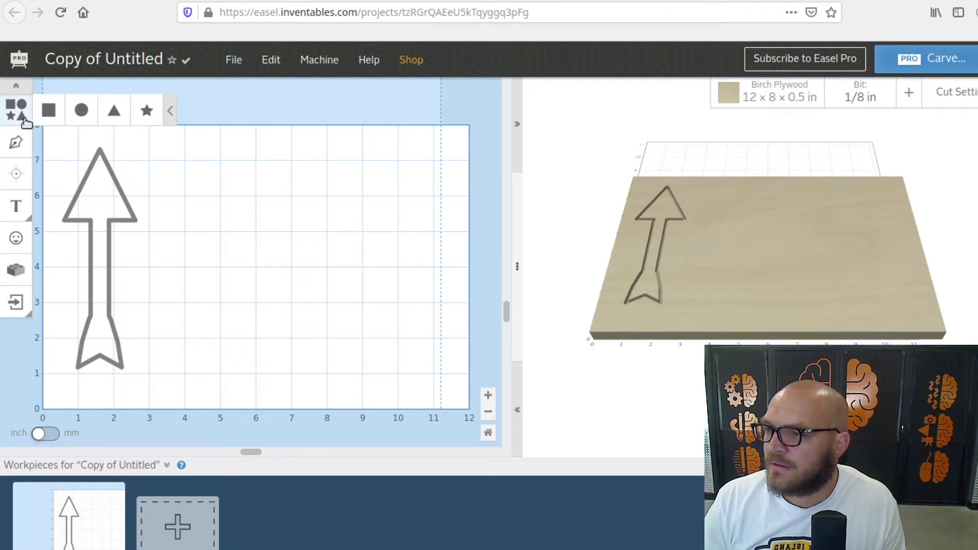
click(81, 110)
drag(127, 343, 237, 353)
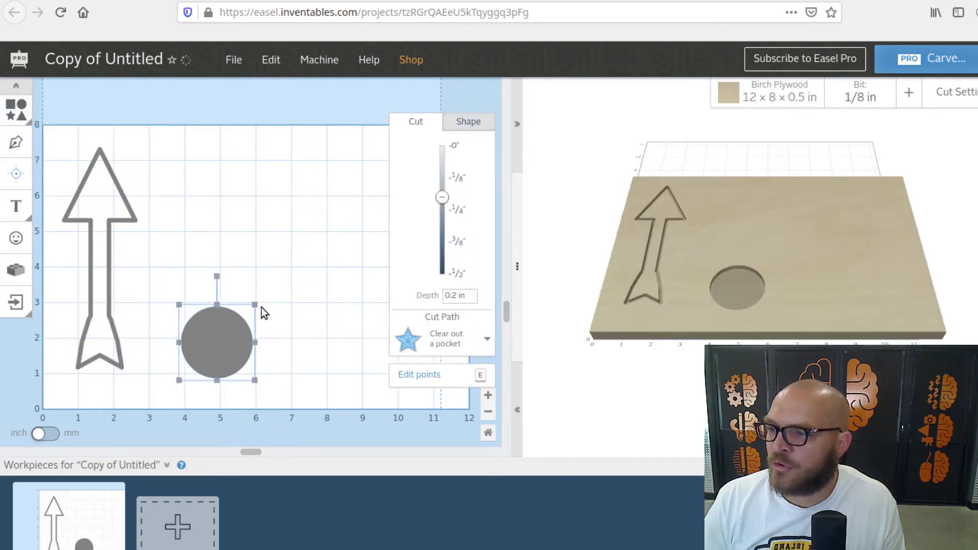
drag(255, 305, 303, 257)
- Add a second, smaller circle overlapping the upper edge of the large circle
click(16, 110)
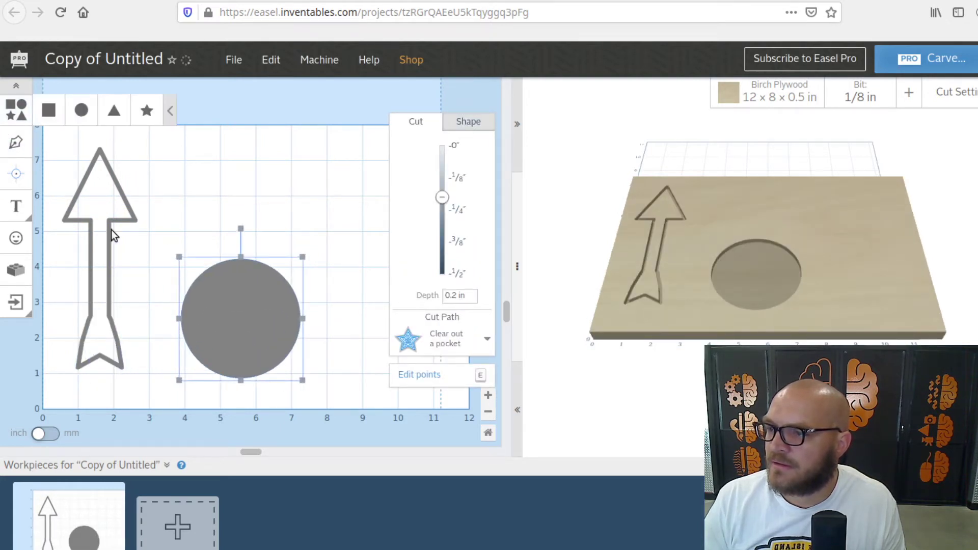
click(81, 110)
drag(137, 338, 238, 251)
click(200, 216)
- Add a third circle, shrink it slightly and place it on top of the stack as the snowman's head
click(20, 117)
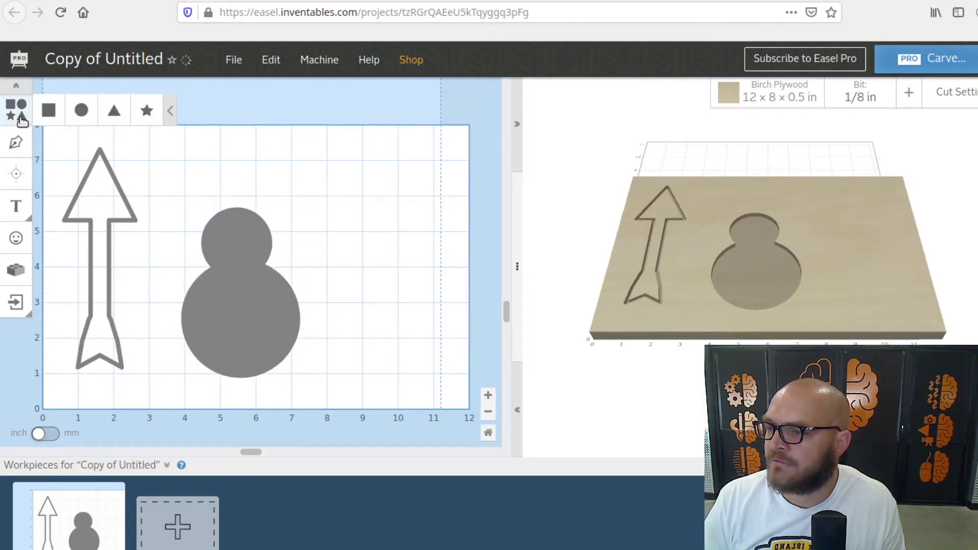
click(81, 110)
drag(119, 368, 245, 217)
mouse_move(273, 146)
mouse_down()
mouse_move(241, 179)
mouse_move(277, 145)
mouse_up()
mouse_move(244, 173)
mouse_down()
mouse_move(233, 171)
mouse_move(231, 181)
mouse_up()
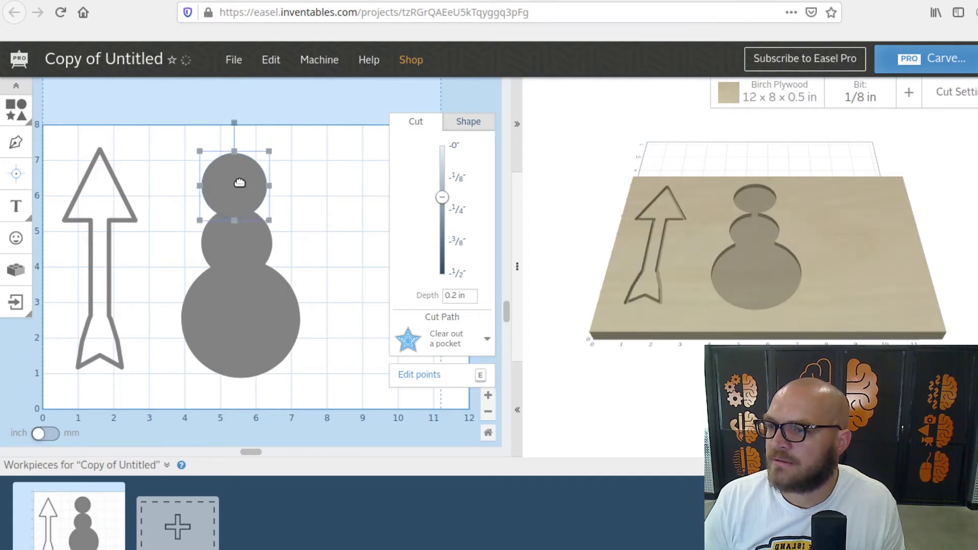
- Centre the three snowman circles horizontally on one another
click(341, 171)
drag(339, 166, 148, 443)
click(303, 163)
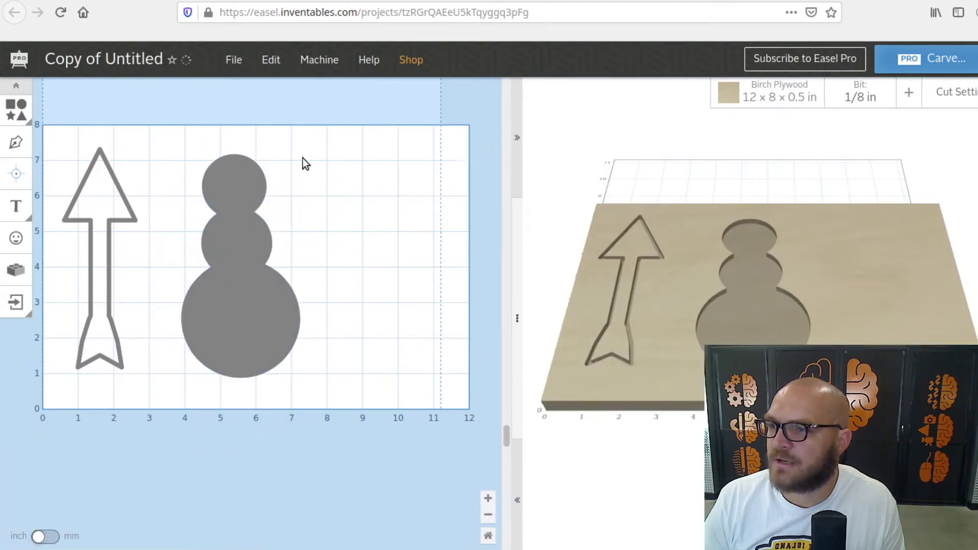
drag(337, 144, 189, 380)
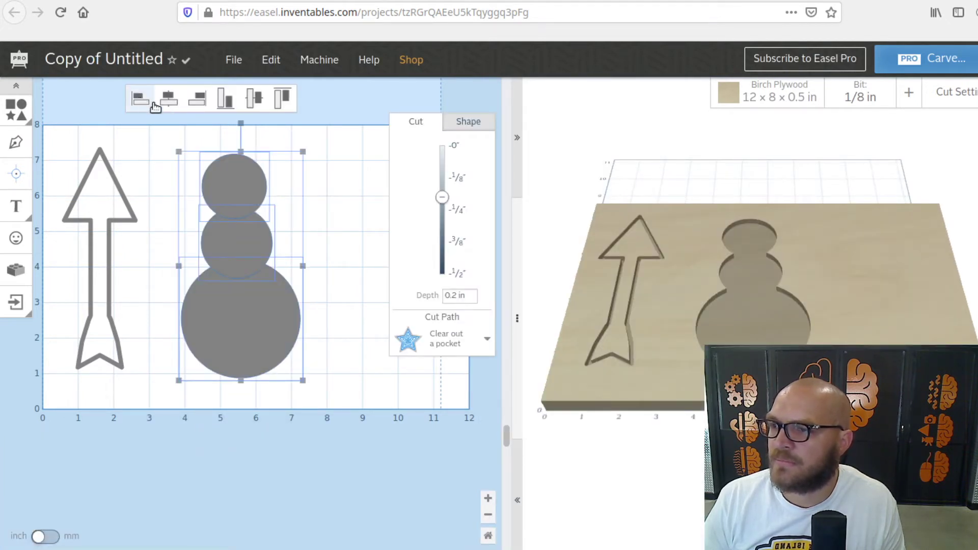
click(171, 102)
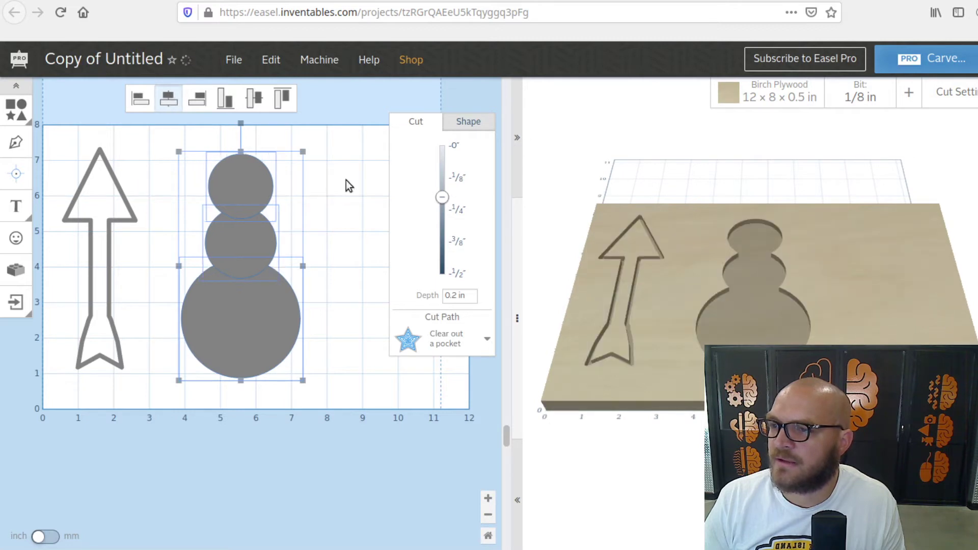
- Set the cut path of all three snowman circles to Cut outside shape path
click(350, 257)
drag(329, 160, 204, 364)
click(429, 351)
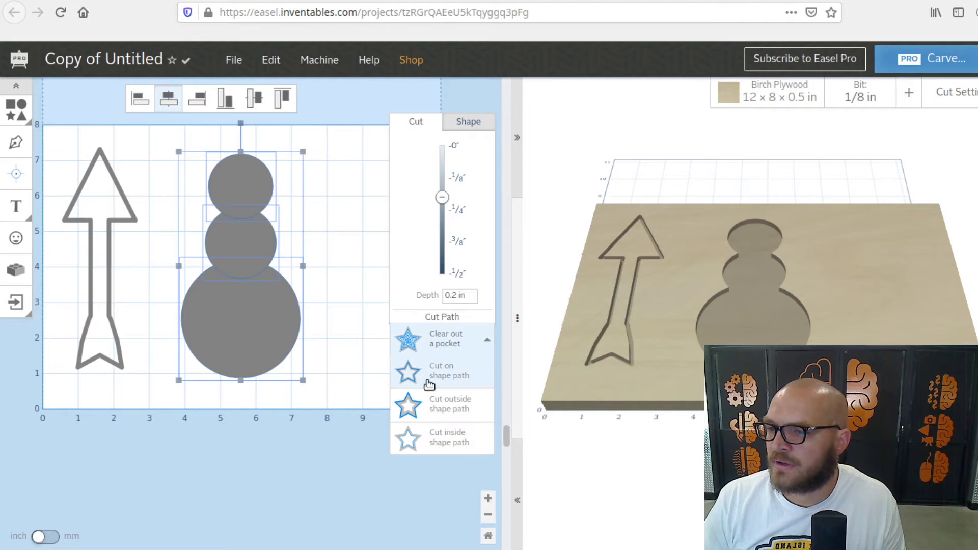
click(450, 406)
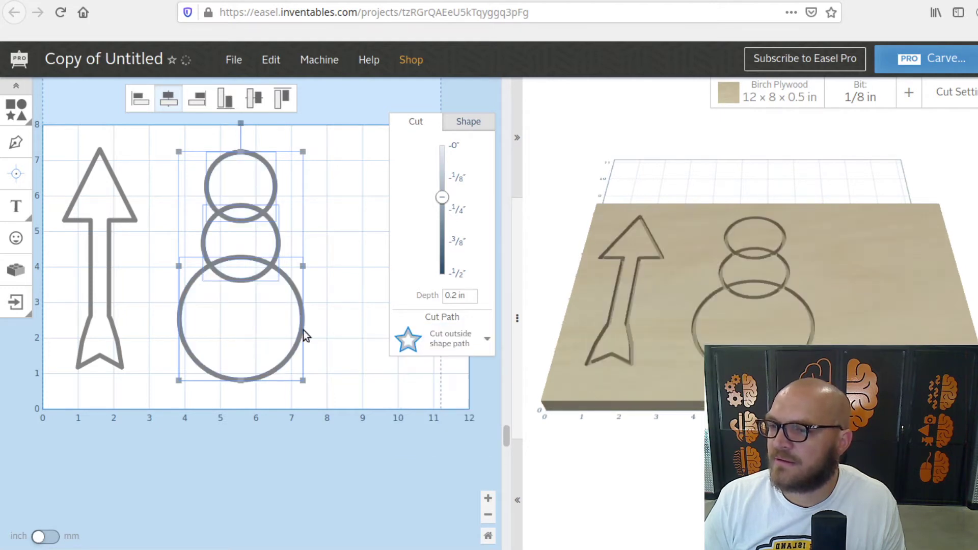
click(341, 245)
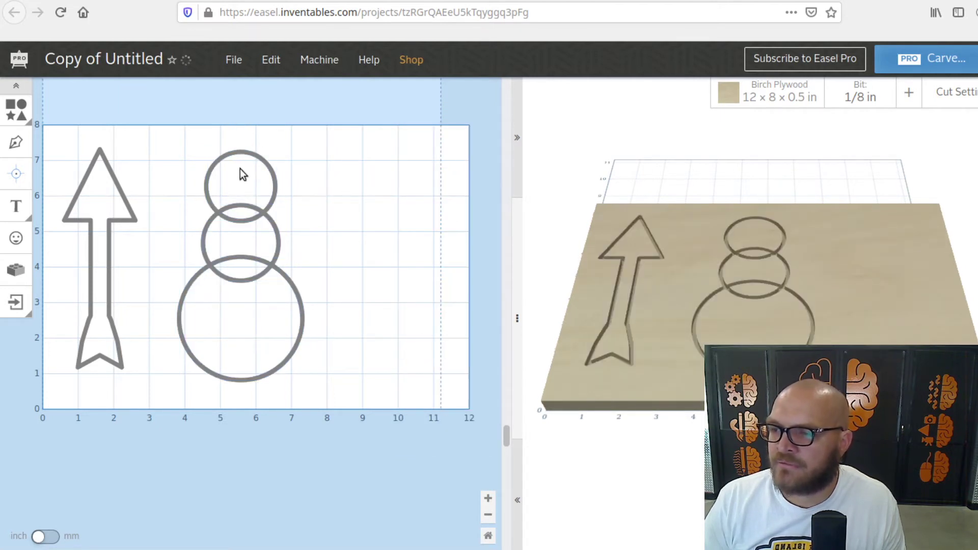
- Combine the three snowman circles into a single outline
drag(334, 129, 197, 391)
click(271, 60)
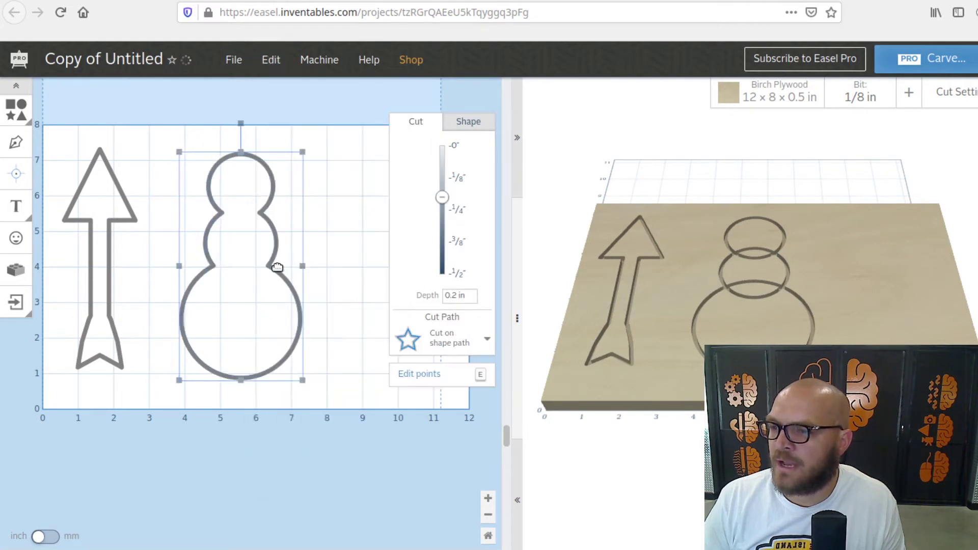
click(322, 344)
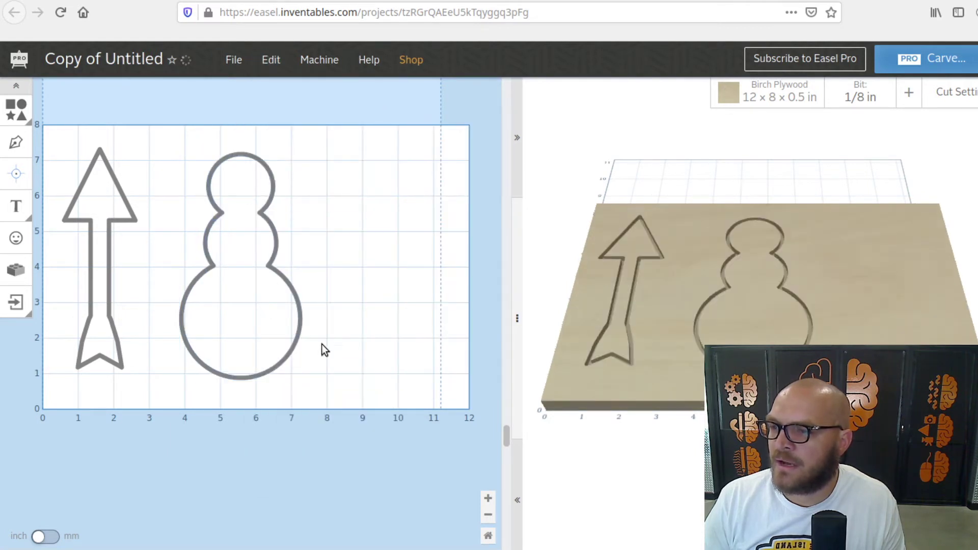
- Delete the combined snowman shape from the workpiece
click(269, 198)
key(Delete)
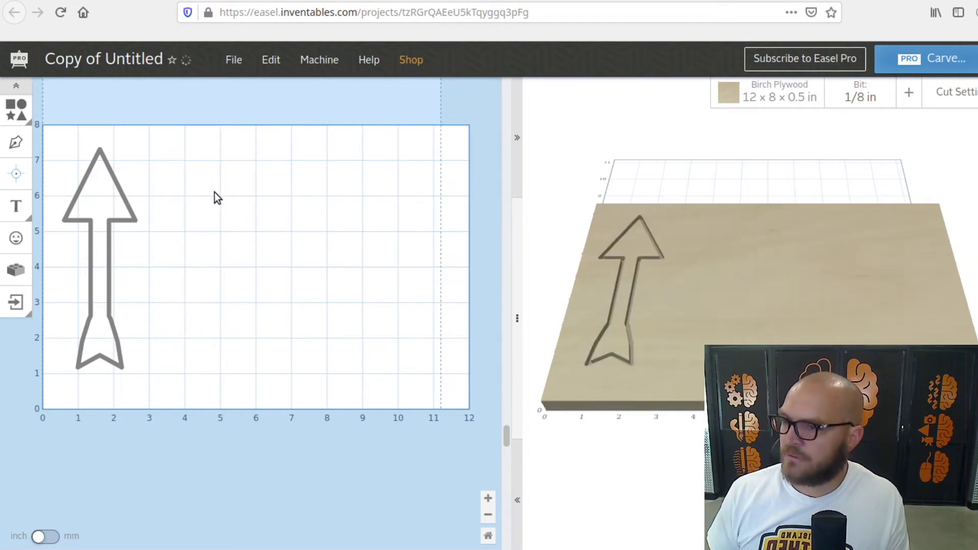
- Move the combined arrow slightly right and down so its tip sits near 7 in on the vertical ruler
drag(158, 152, 75, 359)
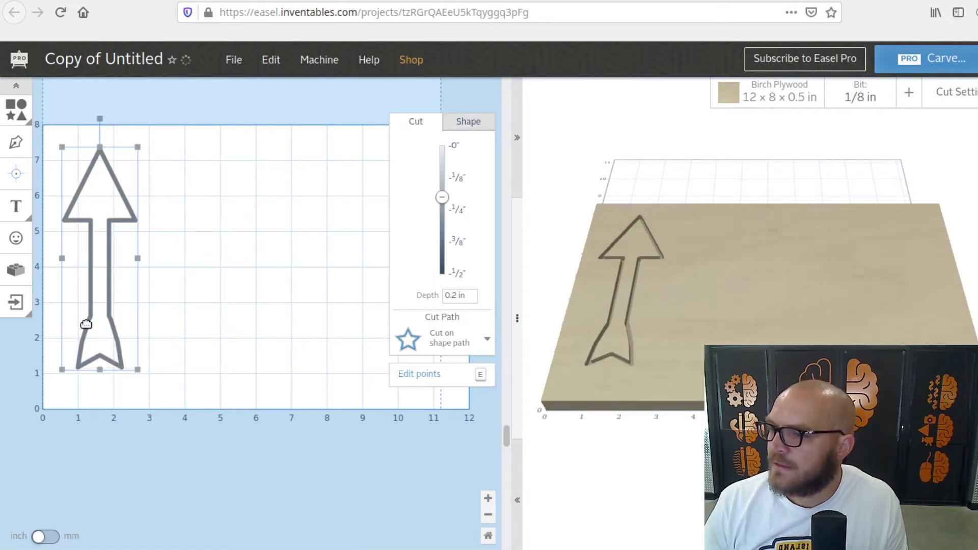
drag(86, 324, 112, 329)
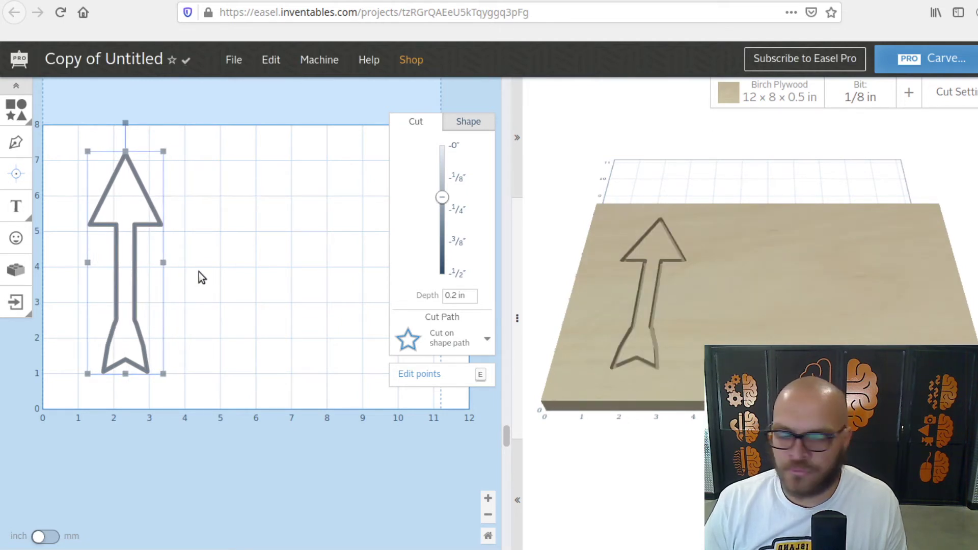
drag(159, 223, 159, 231)
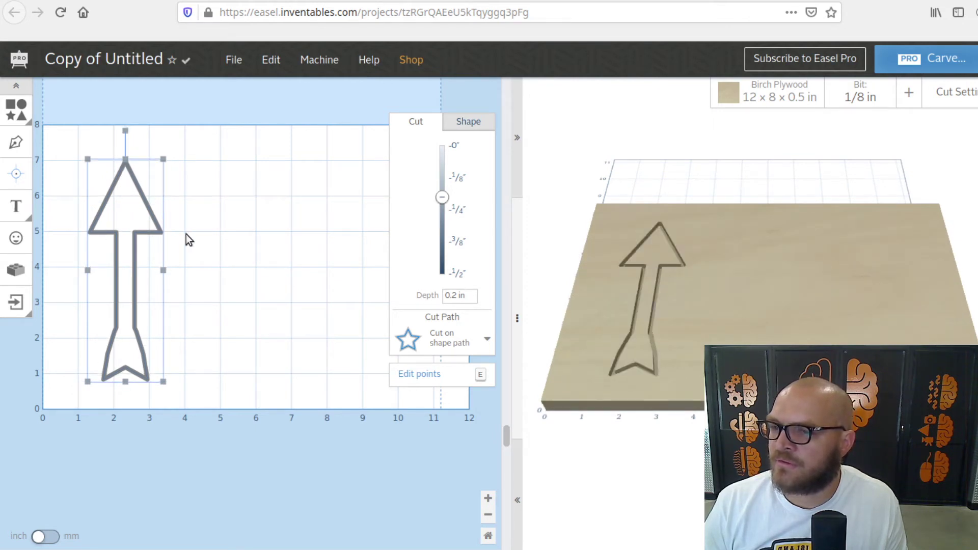
- Try the Cut on, Cut outside and Cut inside shape path options on the arrow
click(472, 346)
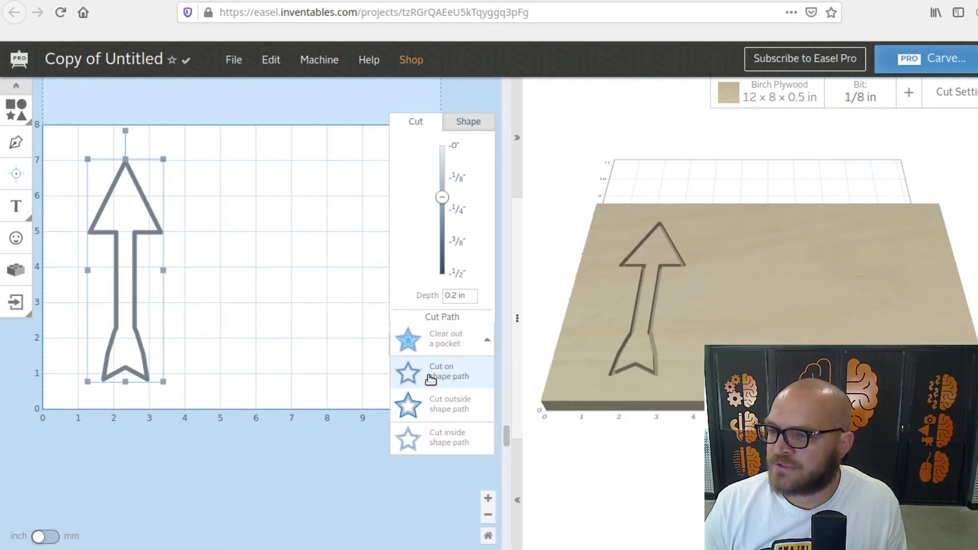
click(447, 381)
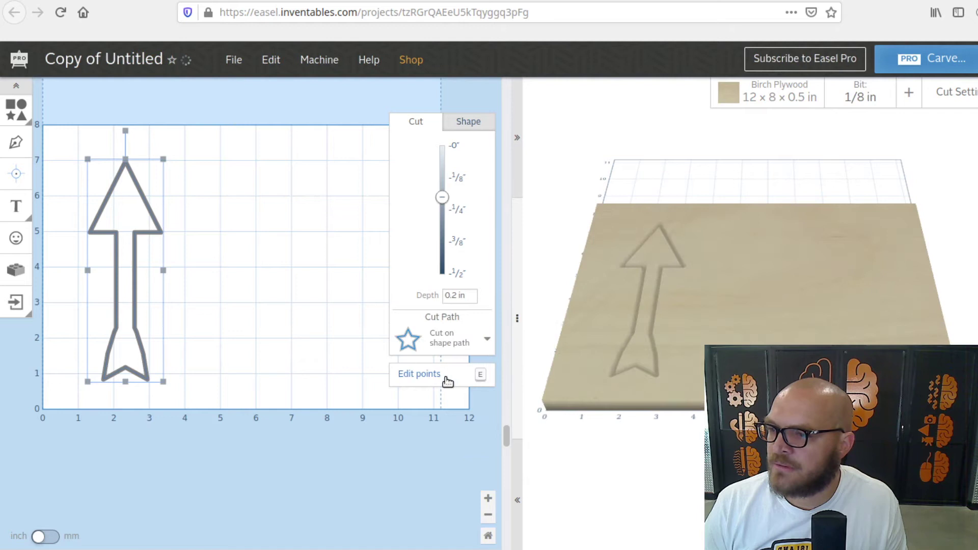
click(461, 344)
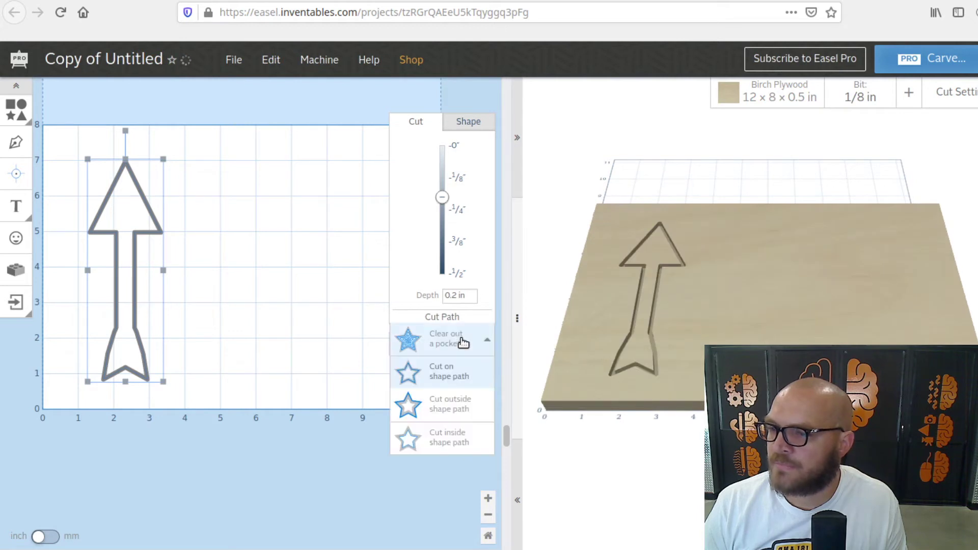
click(458, 407)
click(461, 338)
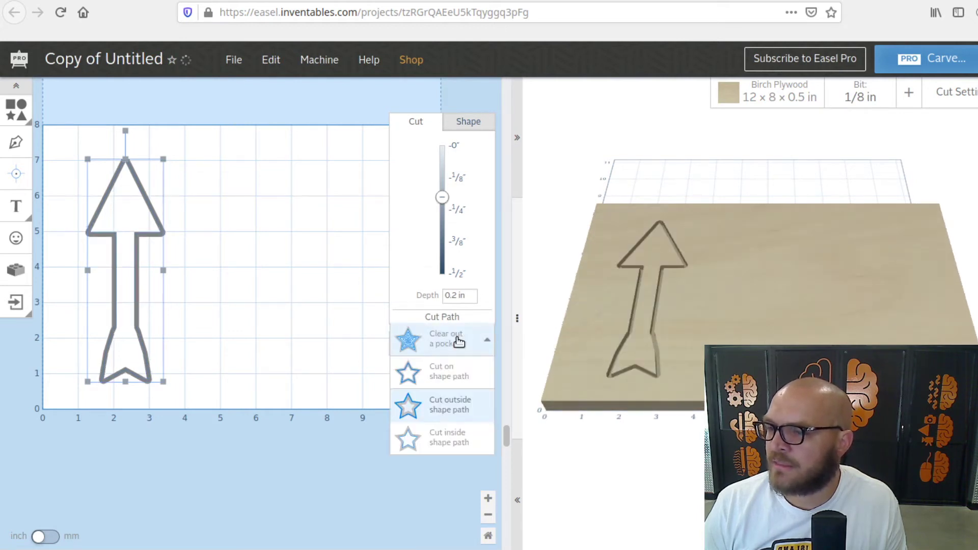
click(448, 444)
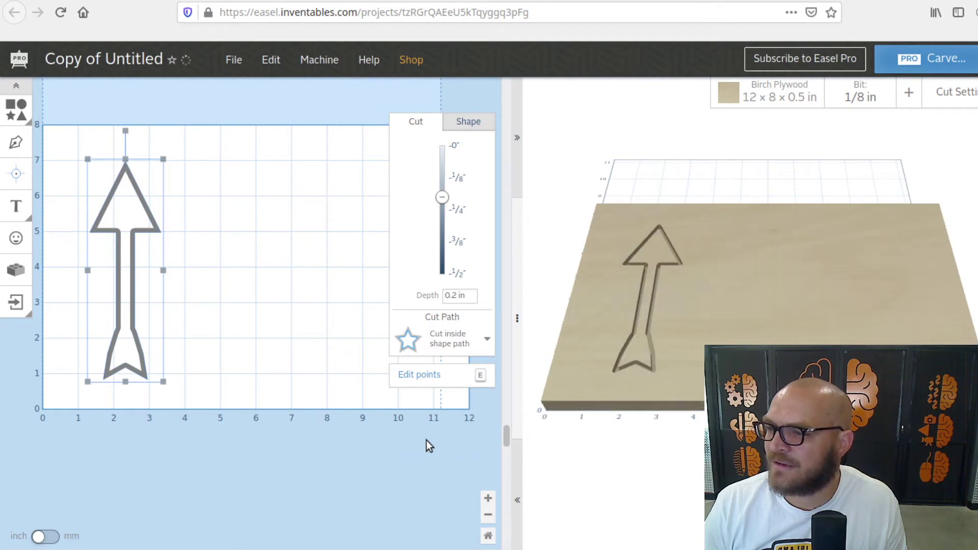
- Compare the arrow's cut path again as Cut outside, Cut on and finally Cut inside shape path
click(460, 345)
click(454, 405)
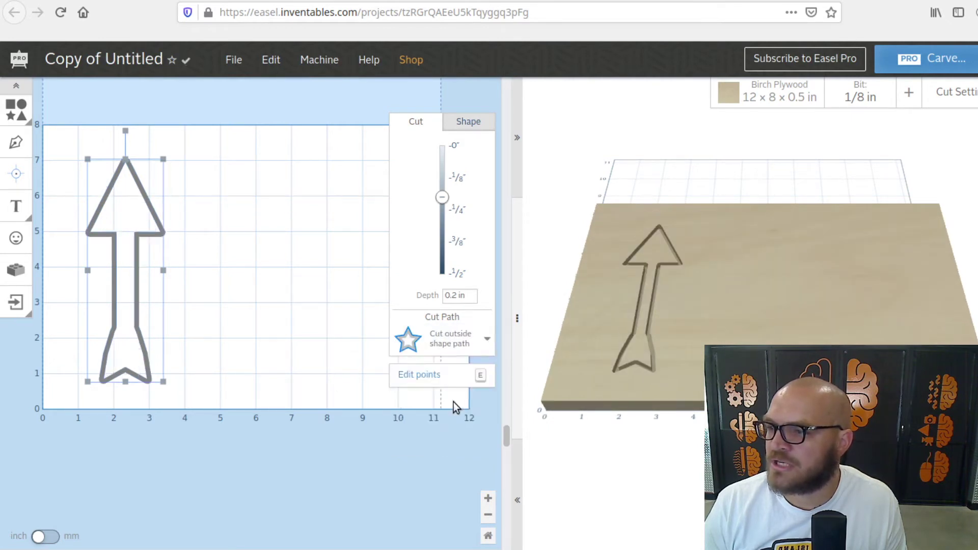
click(456, 354)
click(458, 371)
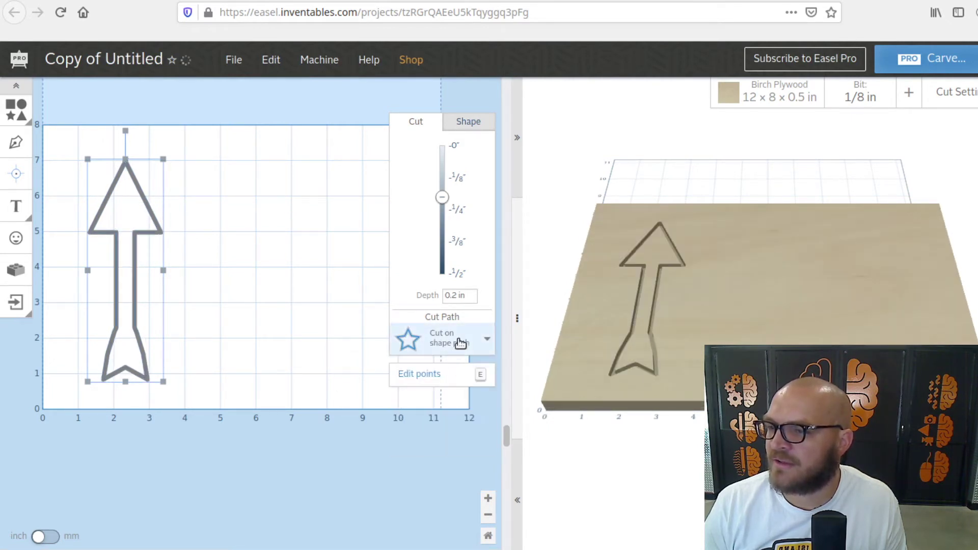
click(458, 341)
click(450, 437)
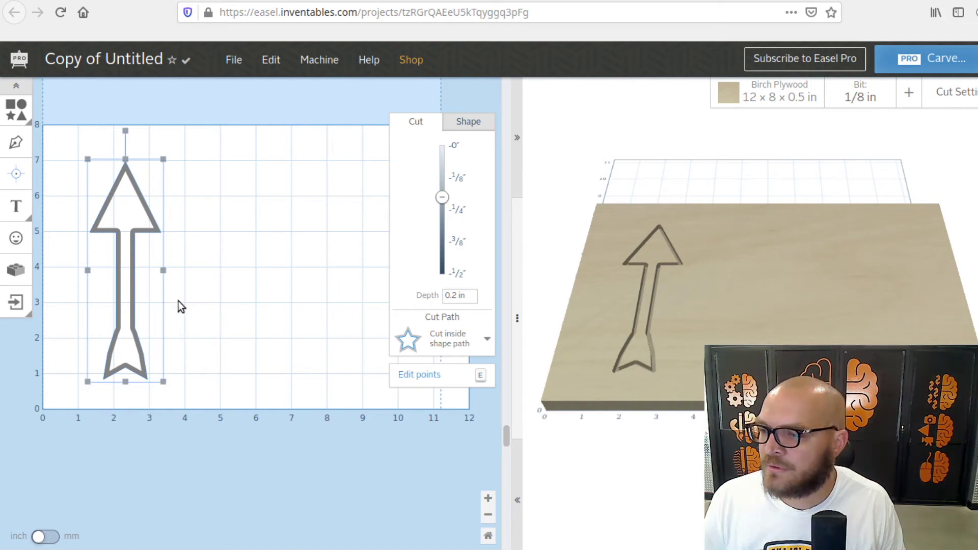
- Set the arrow's cut path to Cut outside shape path and copy the arrow
click(461, 348)
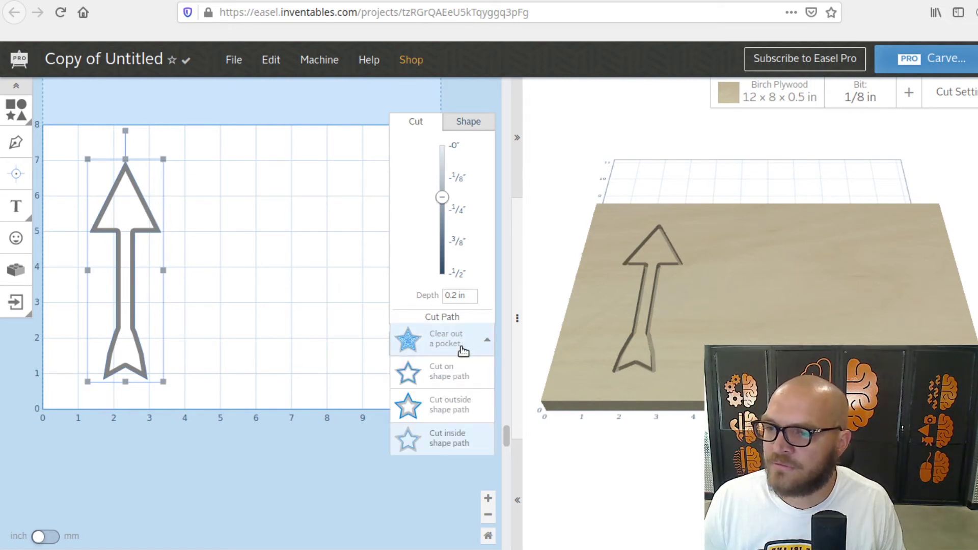
click(440, 414)
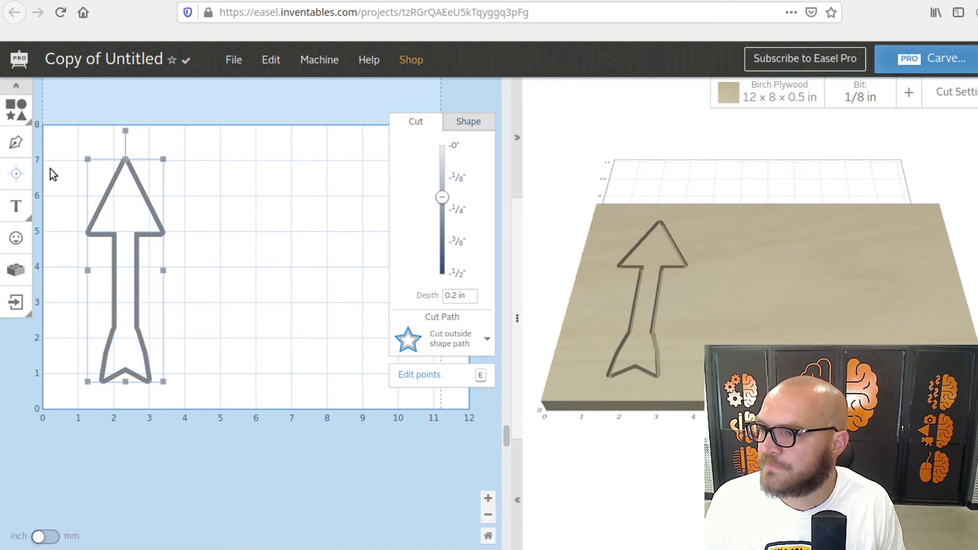
click(271, 60)
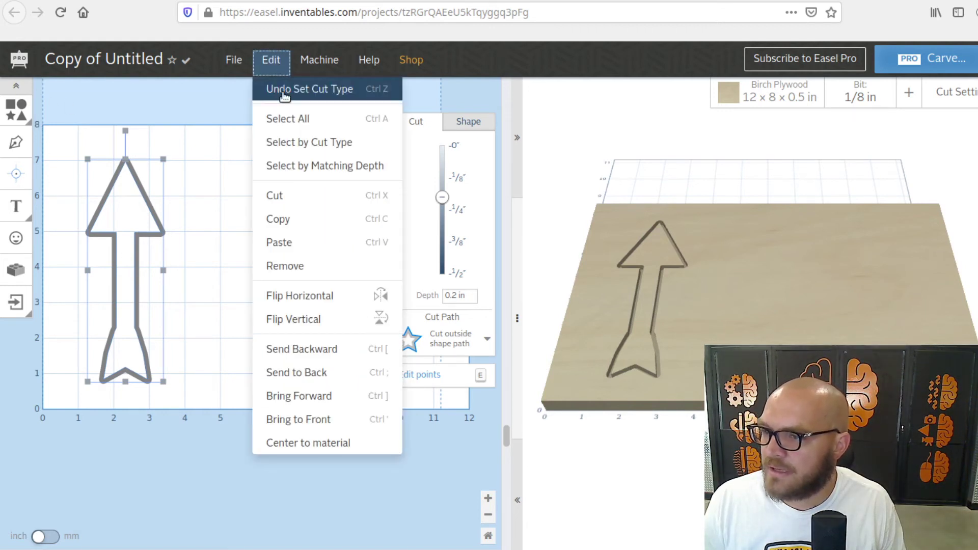
click(283, 218)
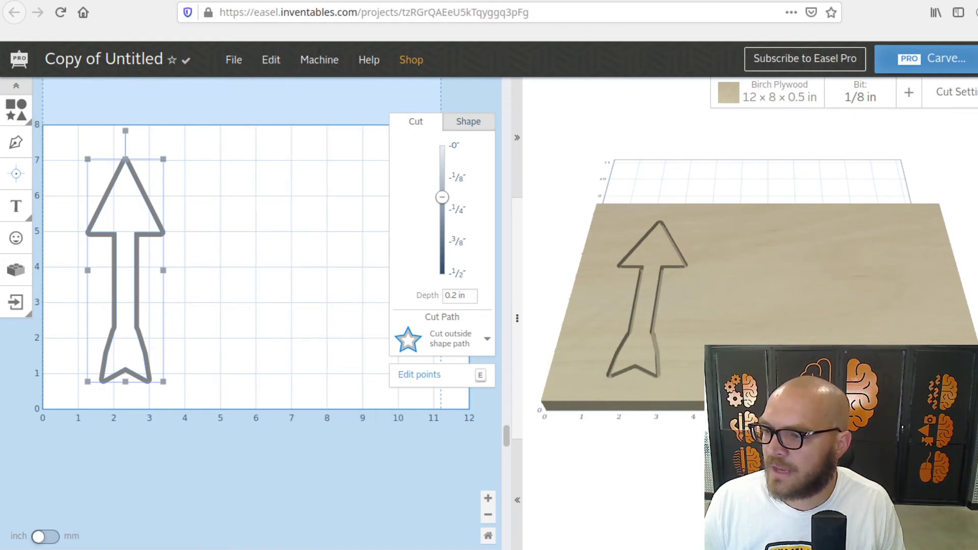
- Add a second workpiece and paste the copied arrow onto it
click(175, 526)
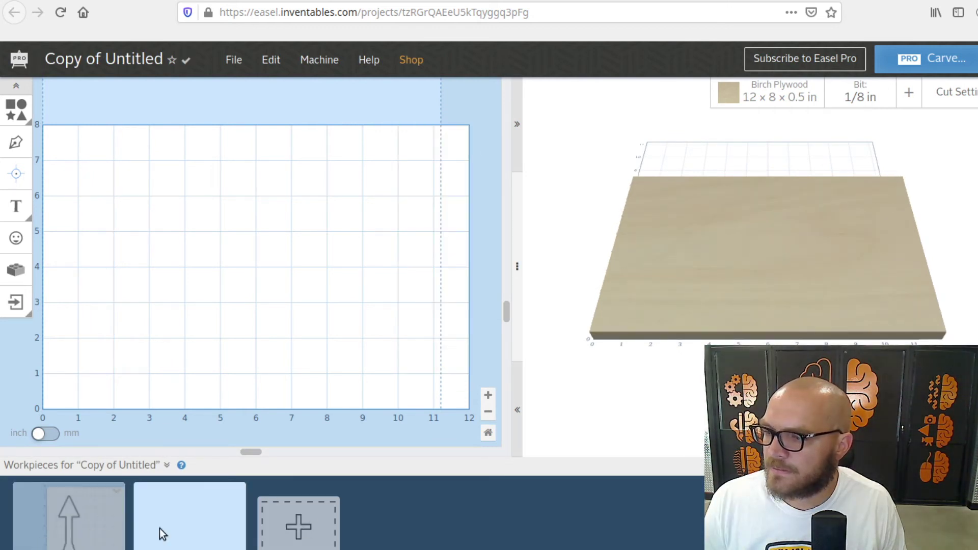
click(19, 533)
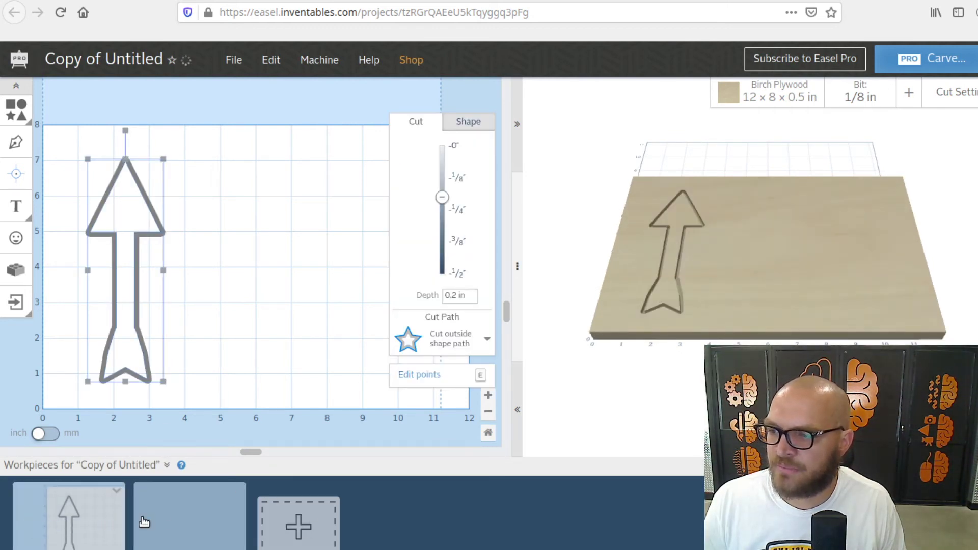
click(197, 525)
click(267, 61)
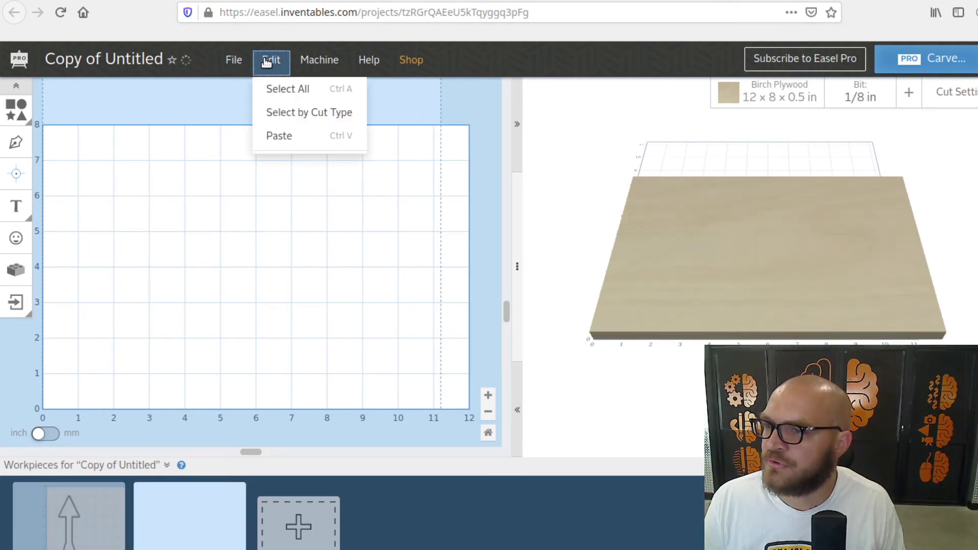
click(284, 145)
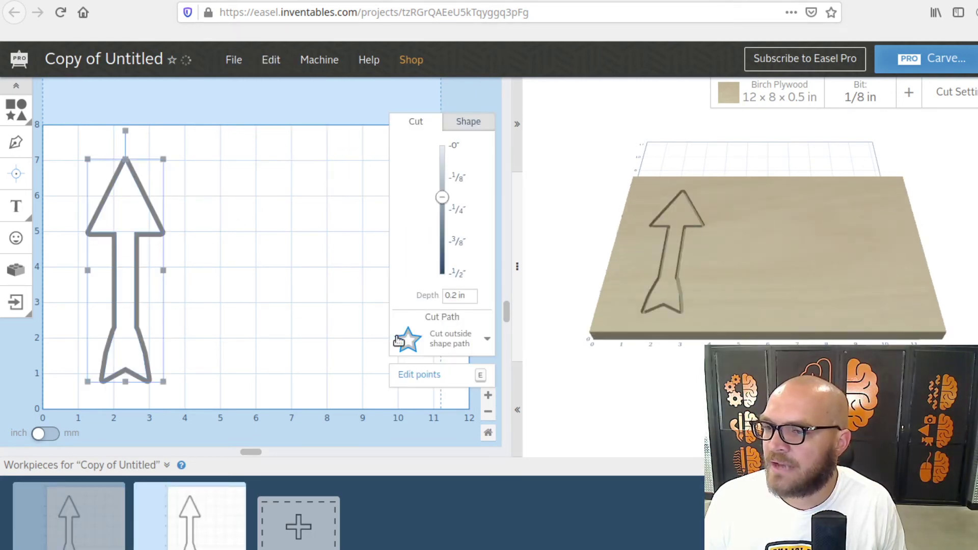
- Set the pasted arrow's cut path on the second workpiece to Cut inside shape path
click(448, 341)
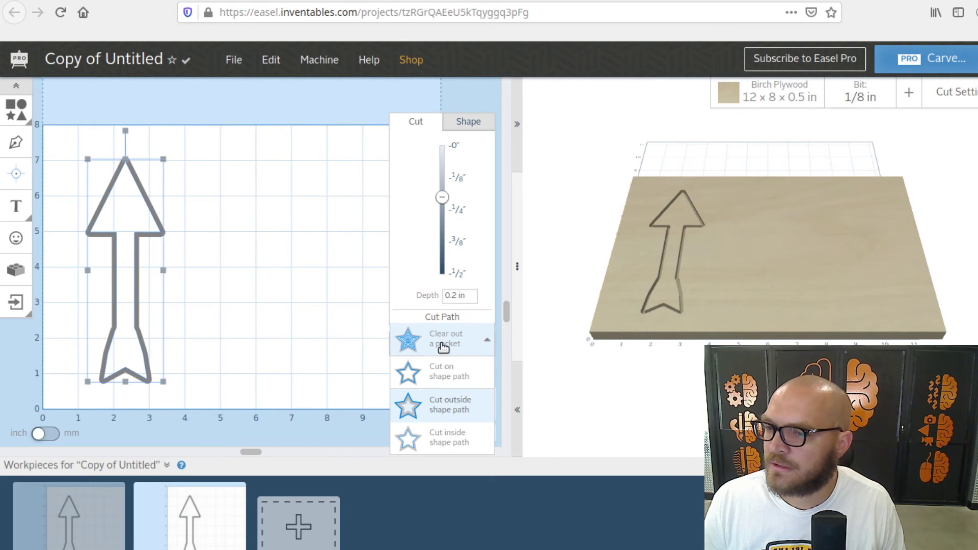
click(439, 444)
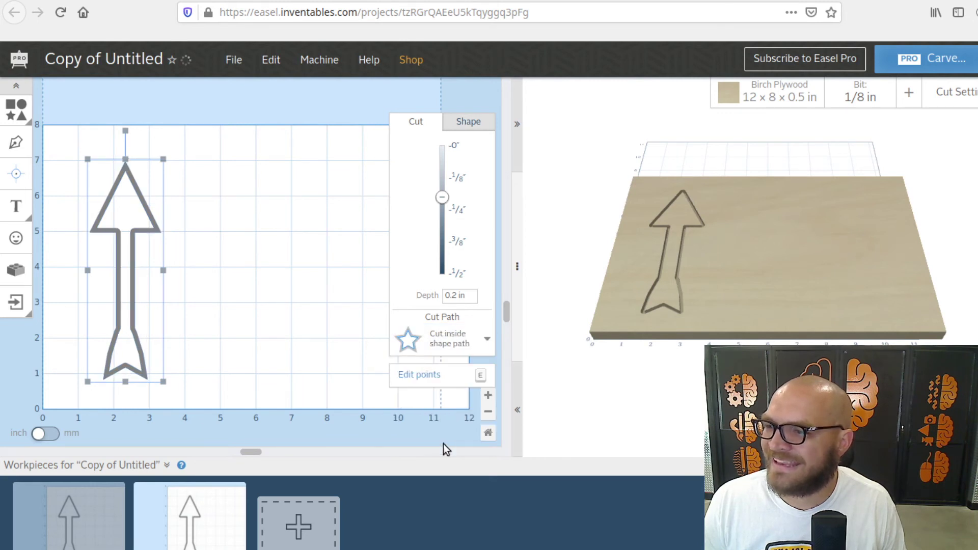
click(236, 264)
click(139, 187)
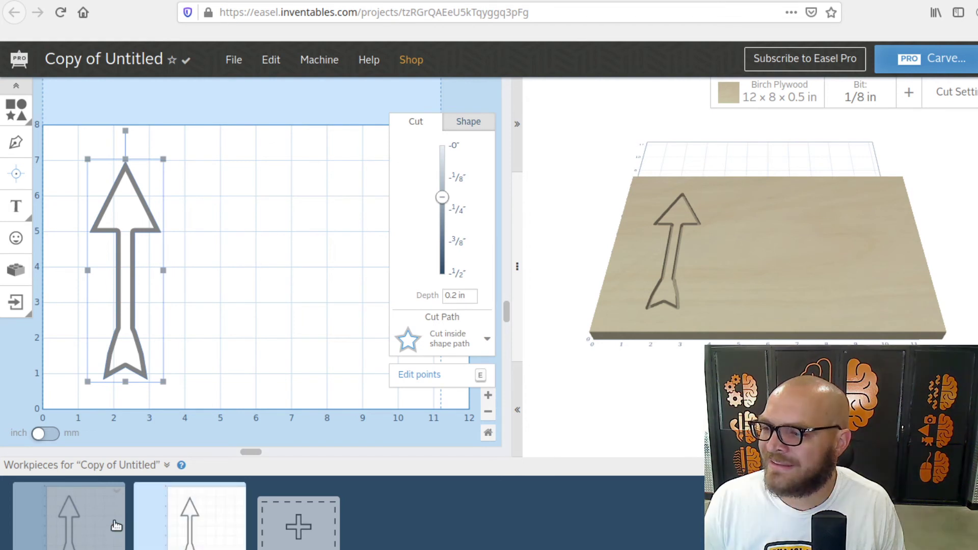
- Compare the arrow on the first workpiece with the one on the second, and review the second arrow's cut path options
click(85, 520)
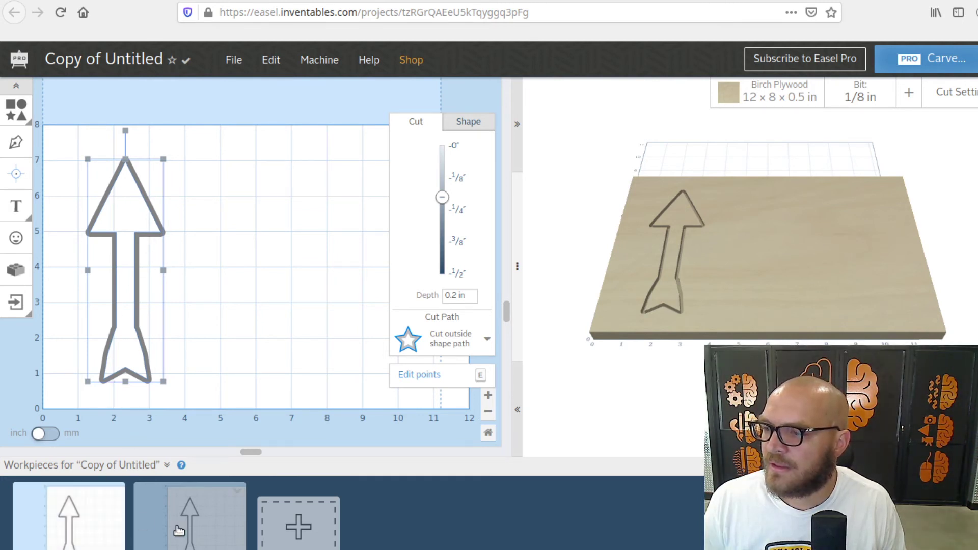
click(202, 531)
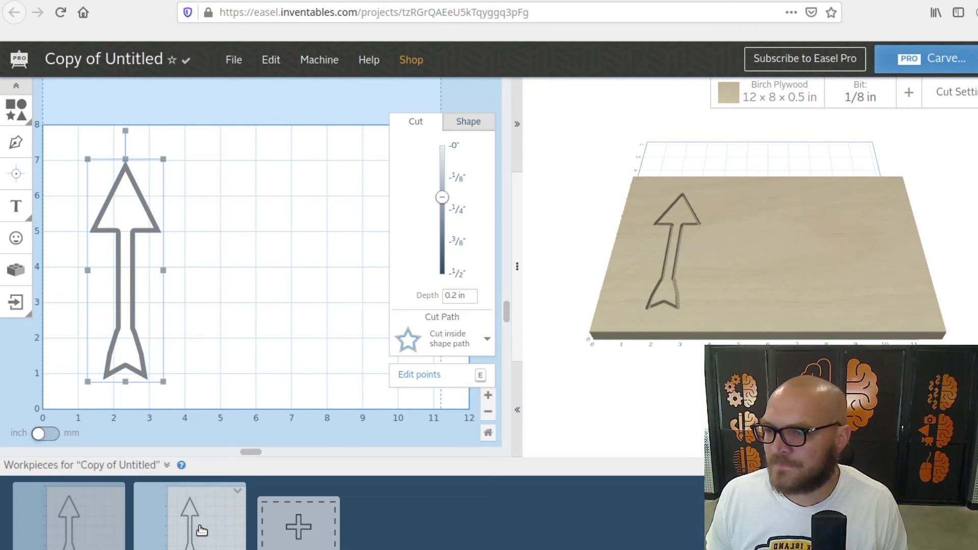
click(466, 339)
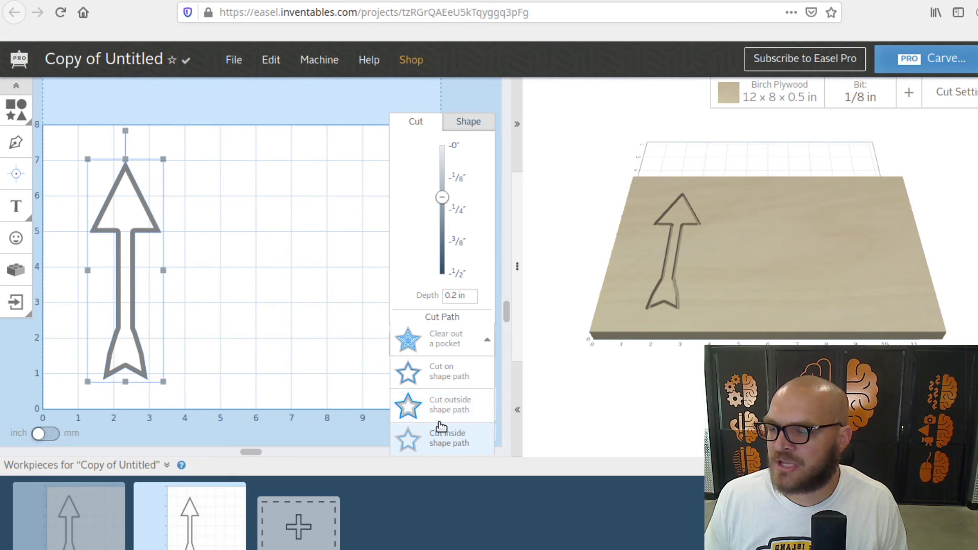
click(225, 297)
drag(215, 151, 103, 351)
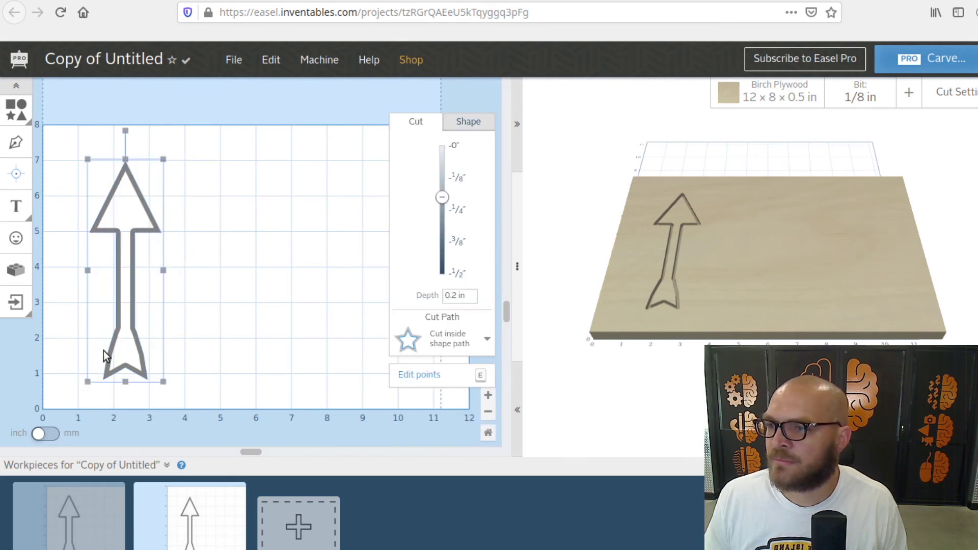
- Add a circle to the second workpiece and place it beside the arrow, centred at about 6.5 in across and 6 in up
click(16, 111)
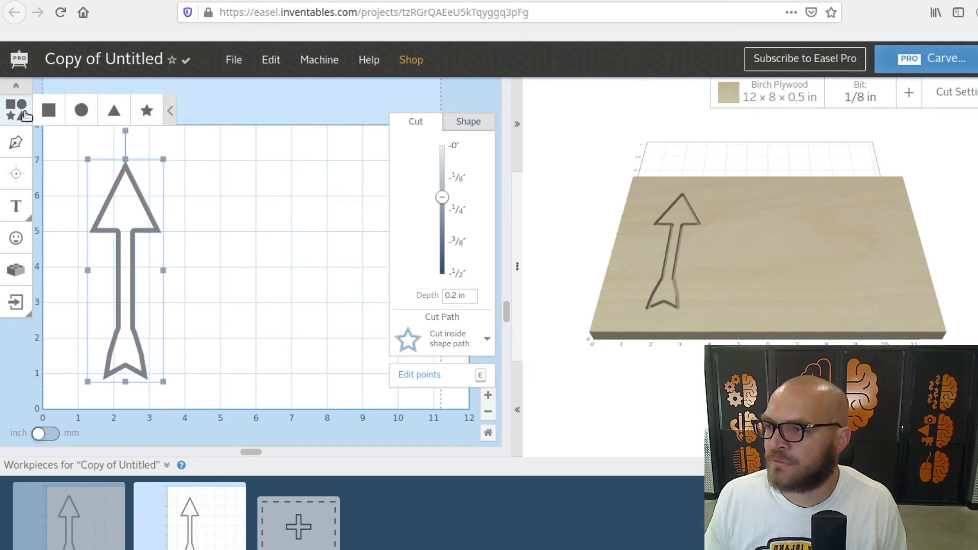
click(81, 115)
drag(129, 339, 280, 192)
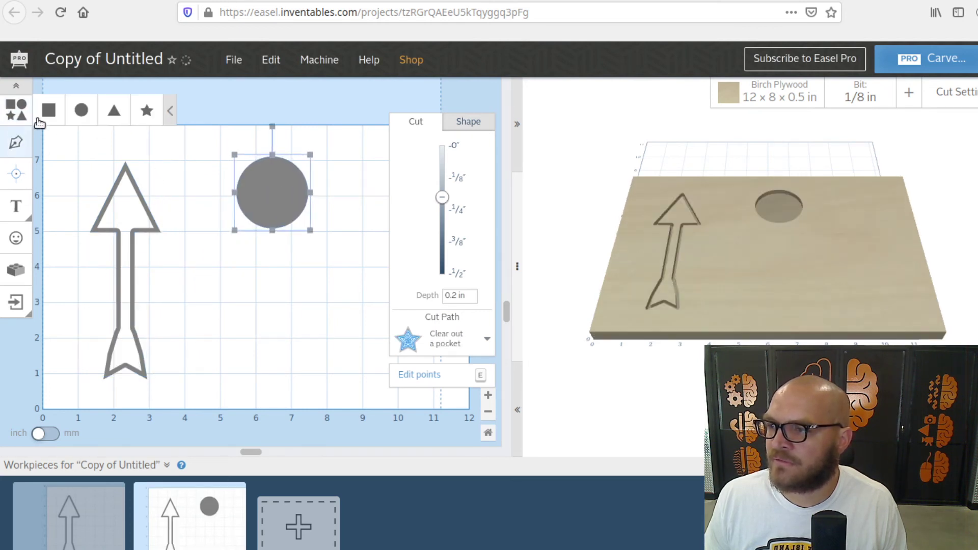
- Add a square just under the circle so they overlap, and align both shapes on their horizontal centres
click(48, 110)
drag(136, 338, 311, 253)
drag(355, 137, 232, 315)
click(168, 99)
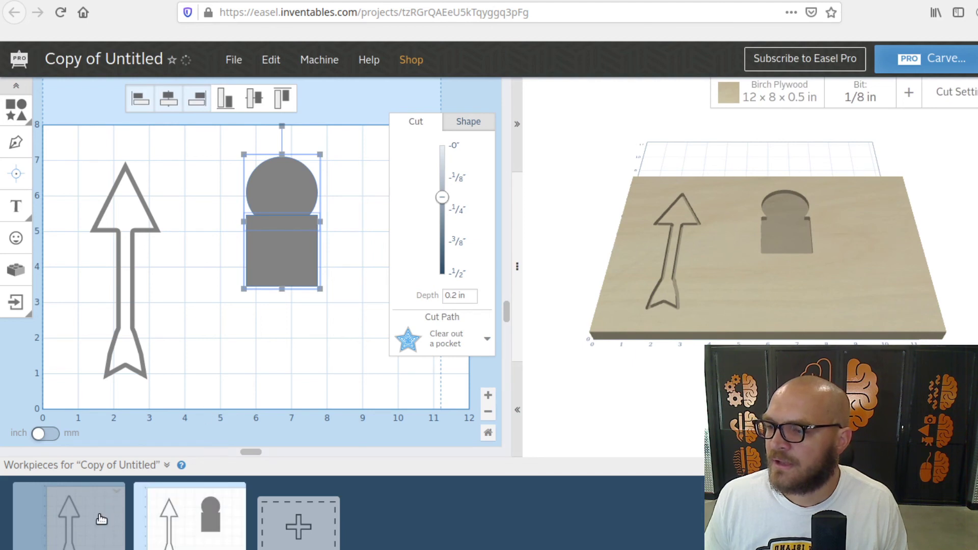
- Combine the circle and square into one shape and set its cut path to Cut outside shape path
click(271, 60)
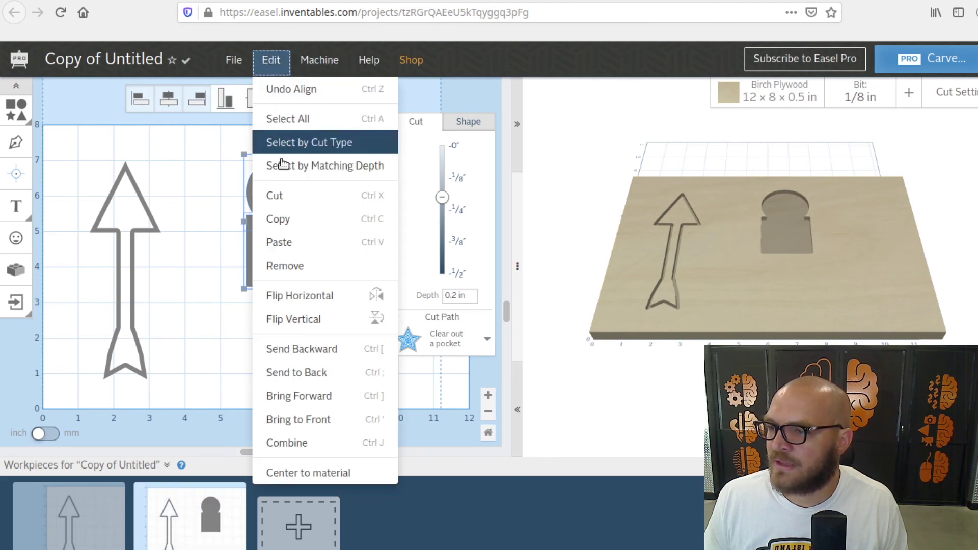
click(304, 445)
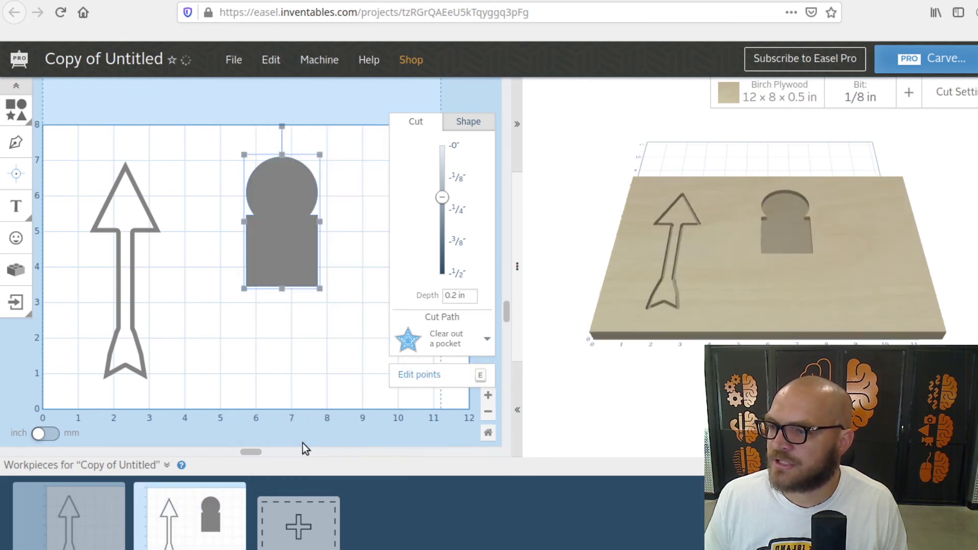
click(464, 337)
click(432, 396)
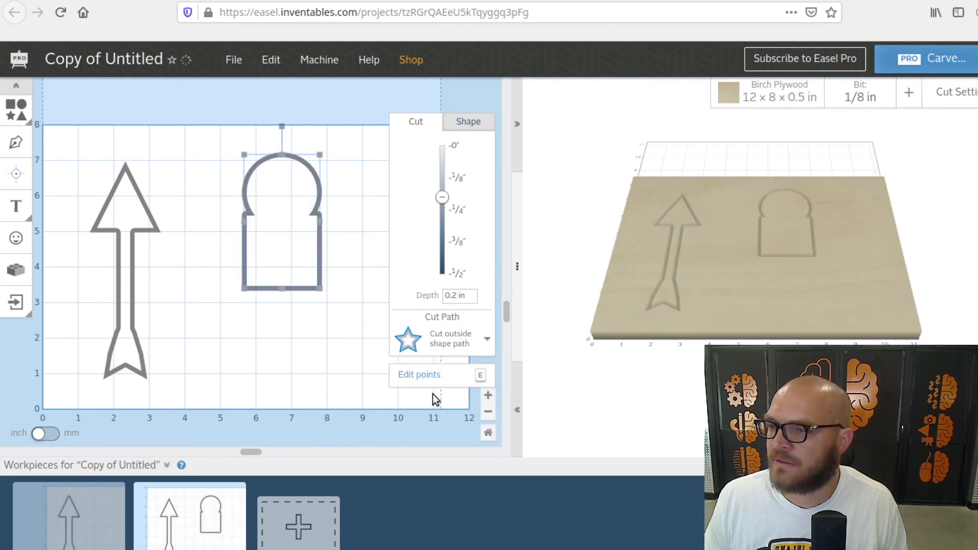
click(350, 278)
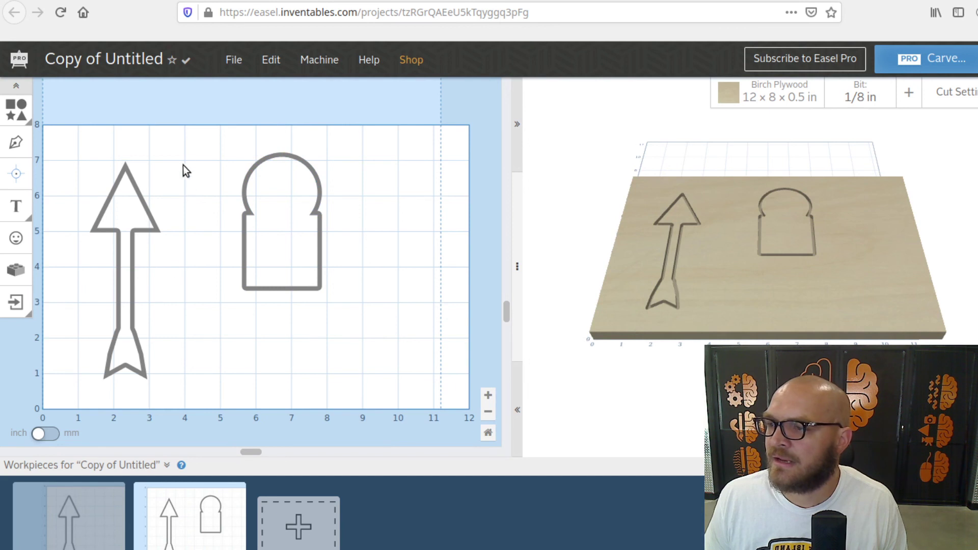
- Review the cut path options of the arrow on the second workpiece without changing its setting
click(151, 214)
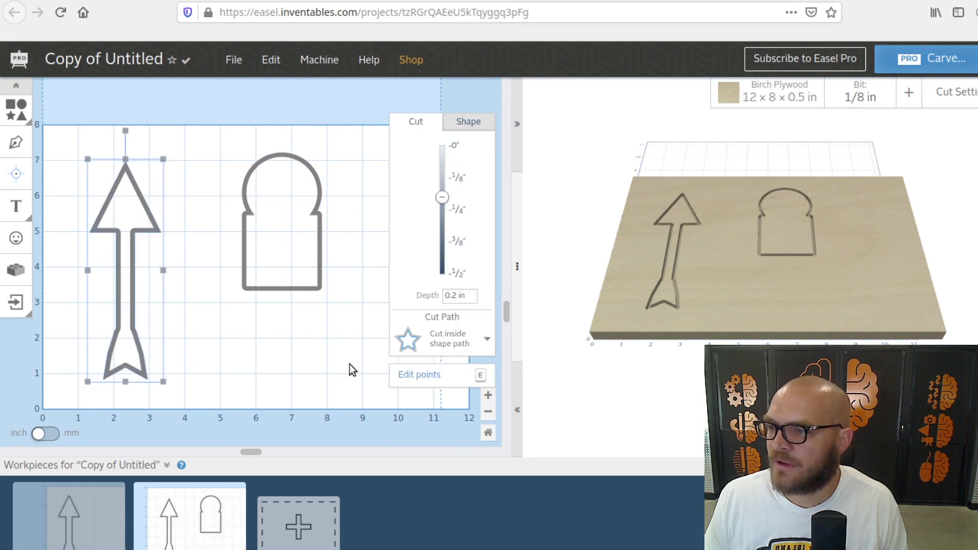
click(410, 354)
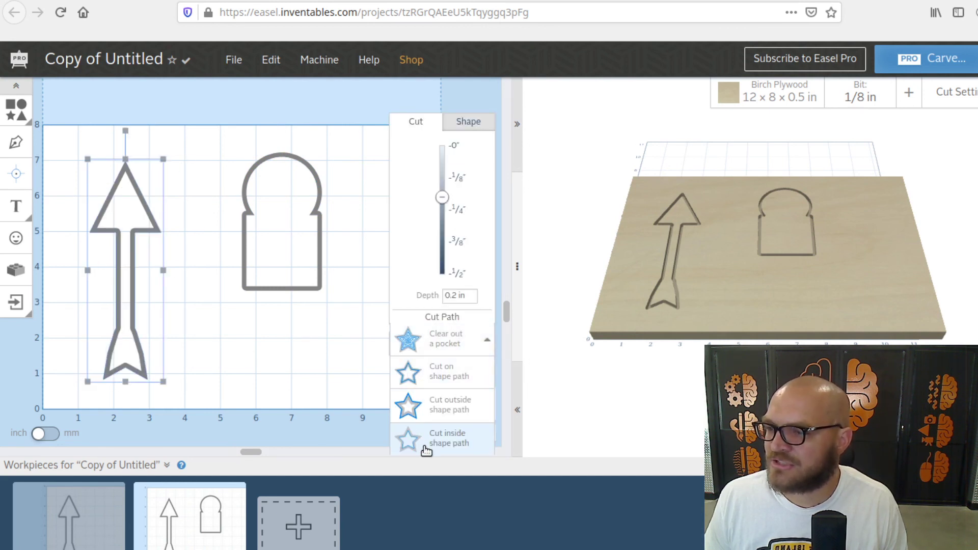
click(203, 346)
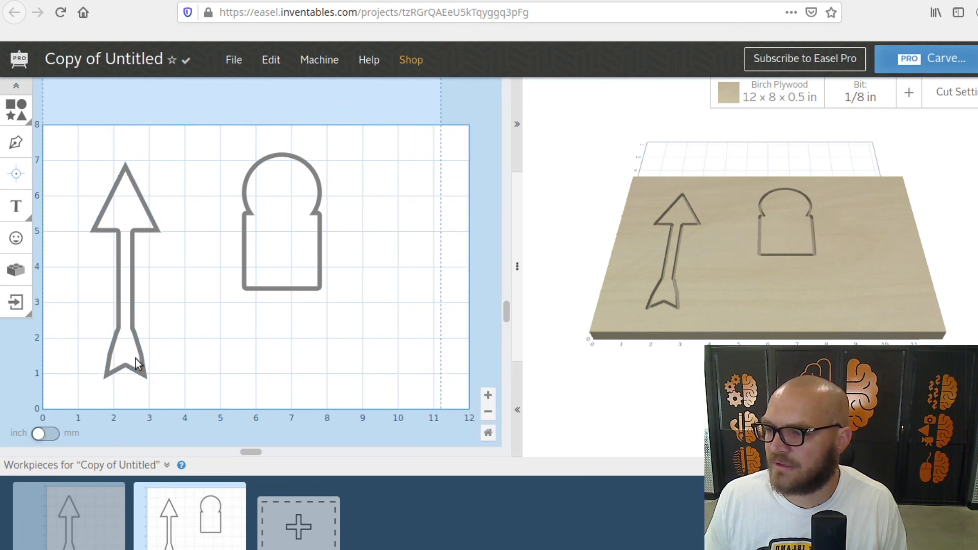
- Return to the first workpiece and choose Cut outside shape path for its arrow
click(77, 525)
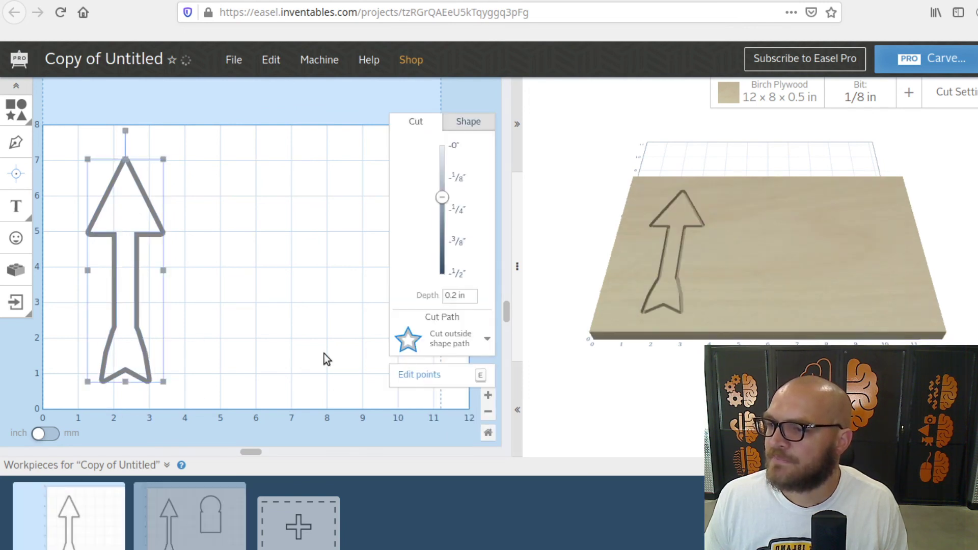
click(431, 345)
click(433, 408)
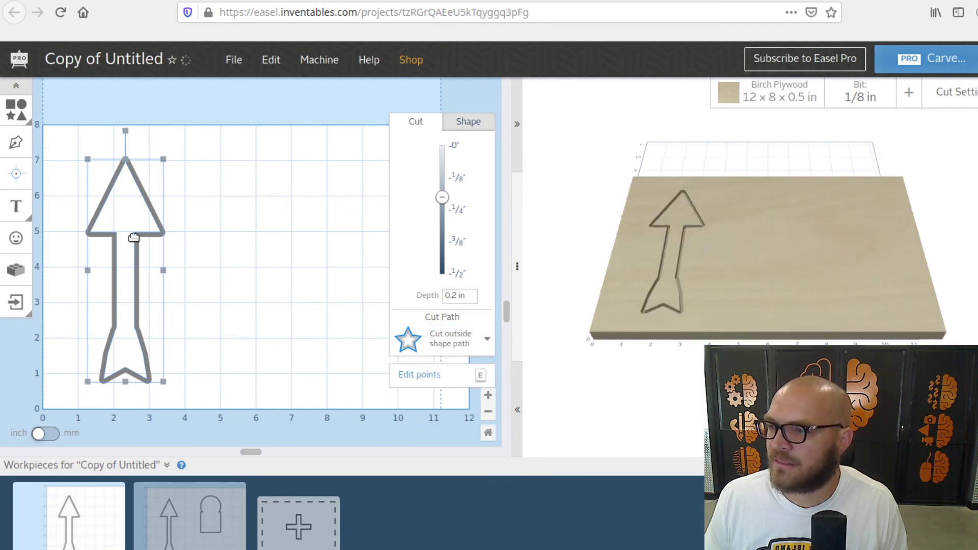